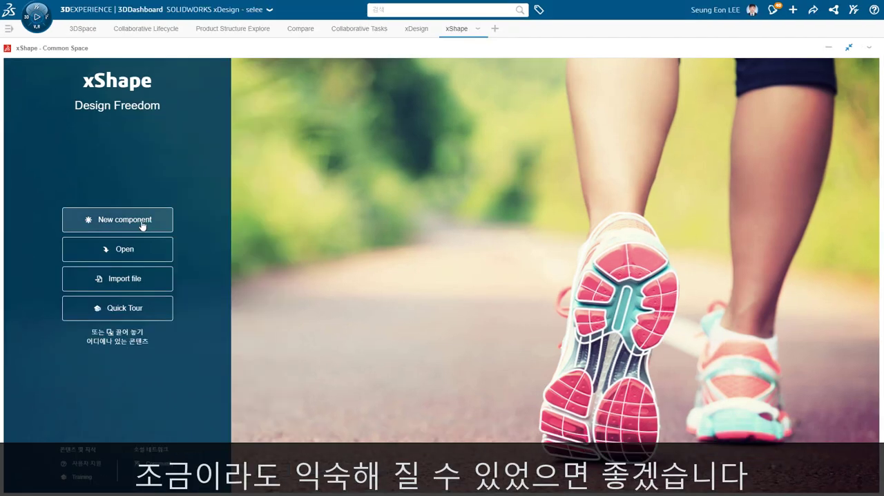
- Create a new component named Airpod_model in Common Space
{"action": "left_click", "coordinate": [141, 221]}
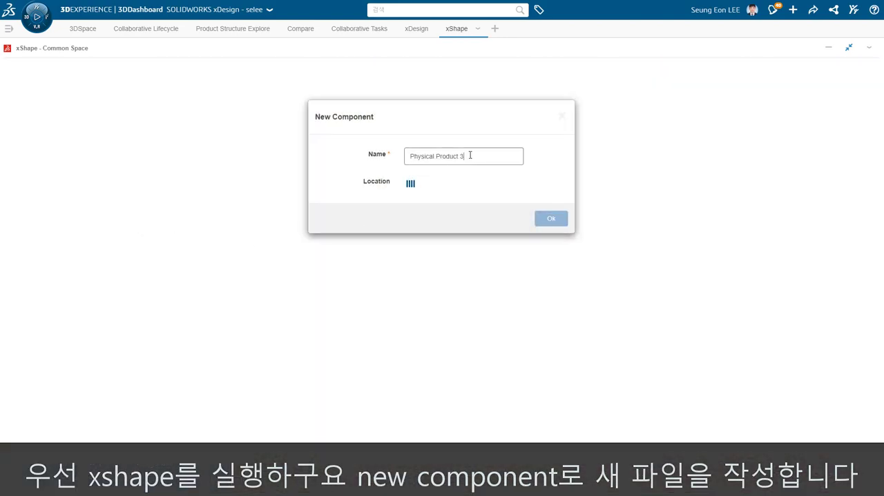
{"action": "left_click_drag", "start_coordinate": [471, 156], "coordinate": [342, 155]}
{"action": "type", "text": "ㅁ"}
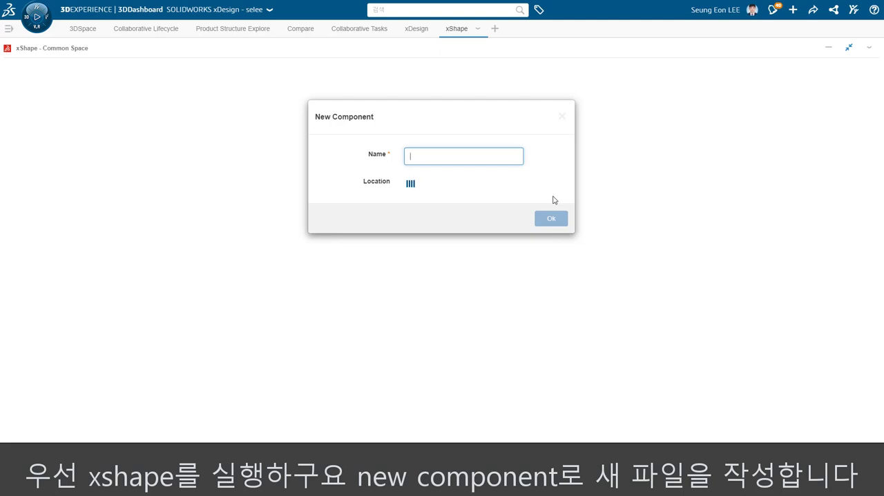
{"action": "type", "text": "Airpod_model"}
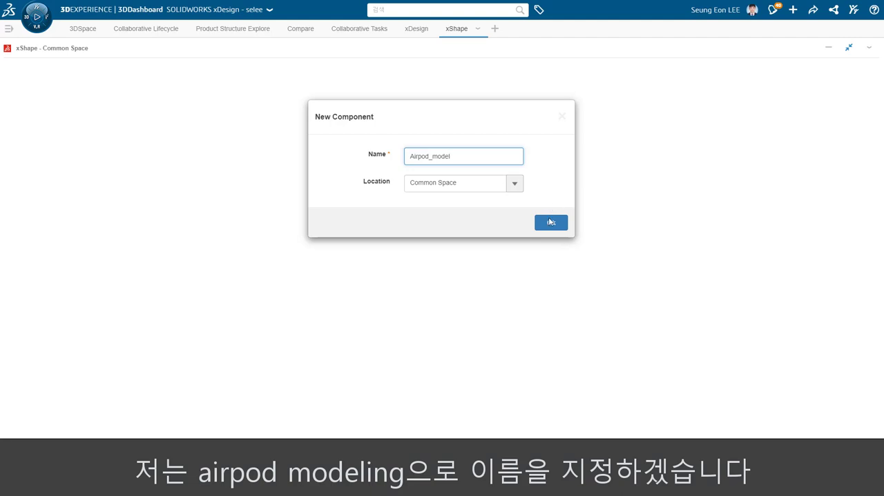
{"action": "left_click", "coordinate": [550, 221]}
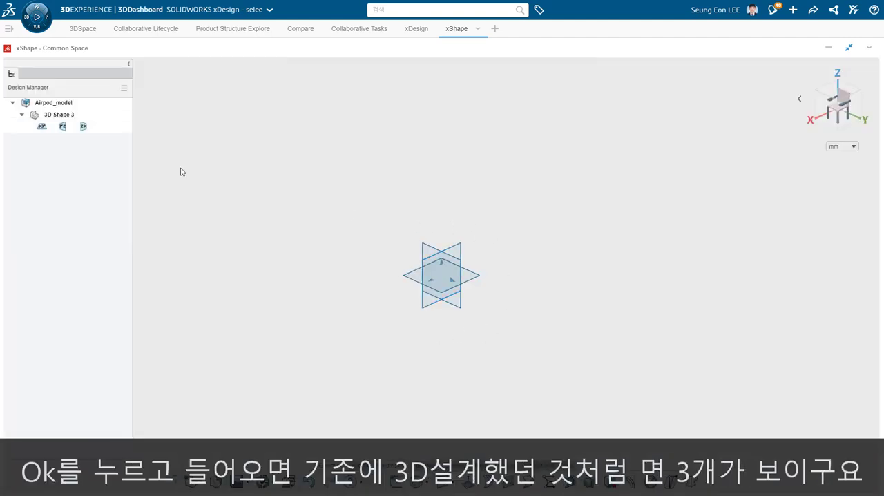
{"action": "left_click", "coordinate": [62, 126]}
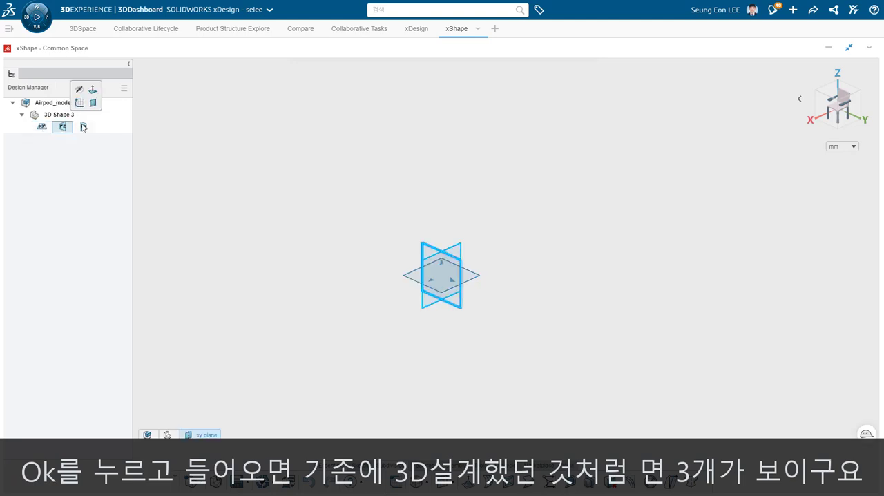
{"action": "left_click", "coordinate": [83, 126]}
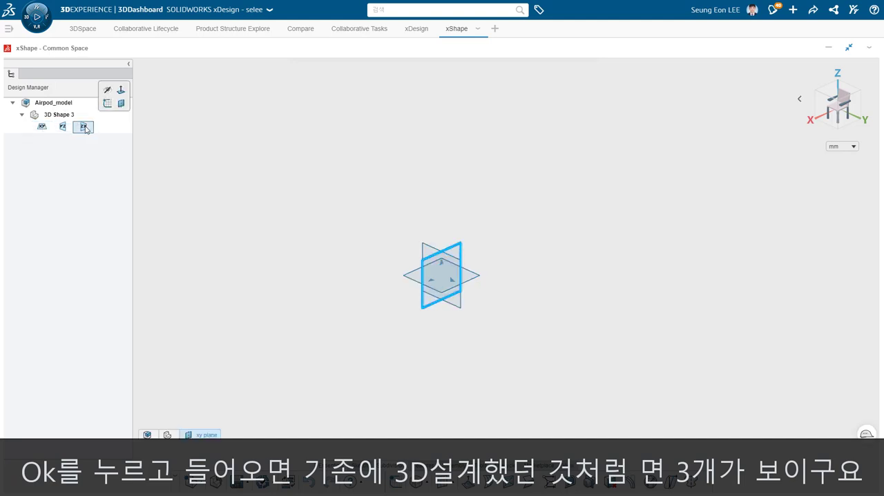
{"action": "left_click", "coordinate": [308, 220]}
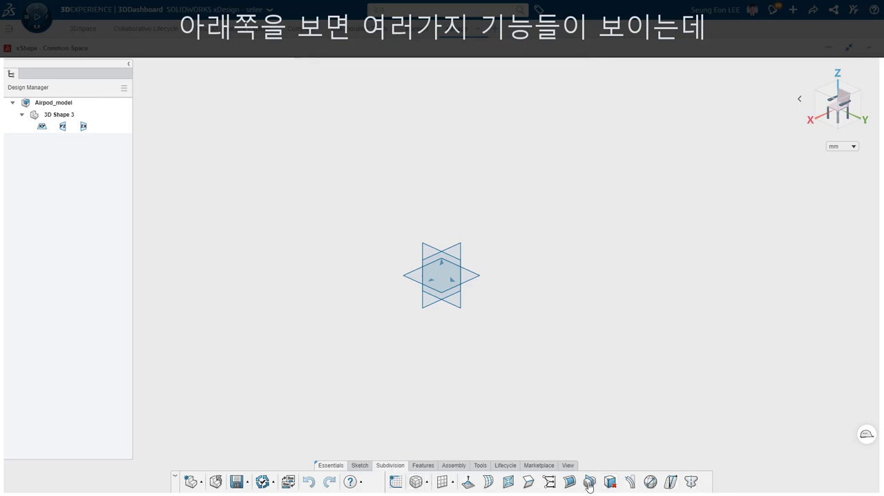
- Insert a subdivision box on the ZX plane, centred on it with the Midplane option
{"action": "left_click", "coordinate": [427, 483]}
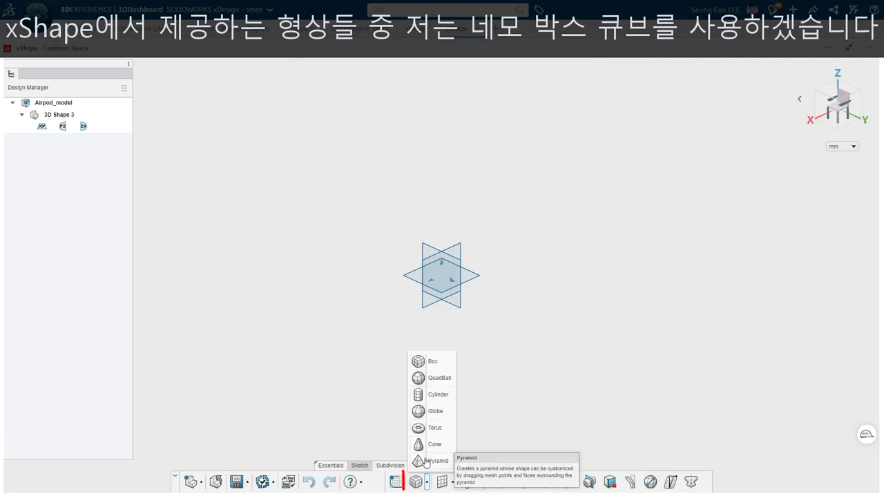
{"action": "left_click", "coordinate": [415, 483]}
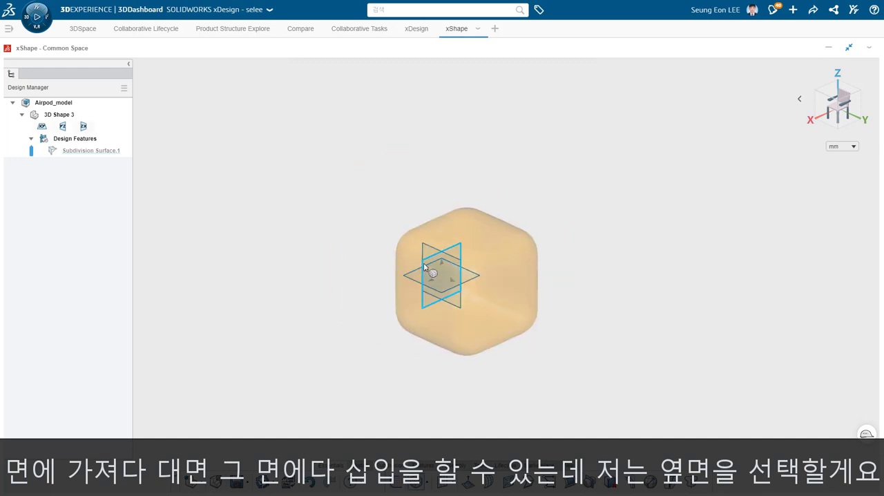
{"action": "left_click", "coordinate": [424, 267]}
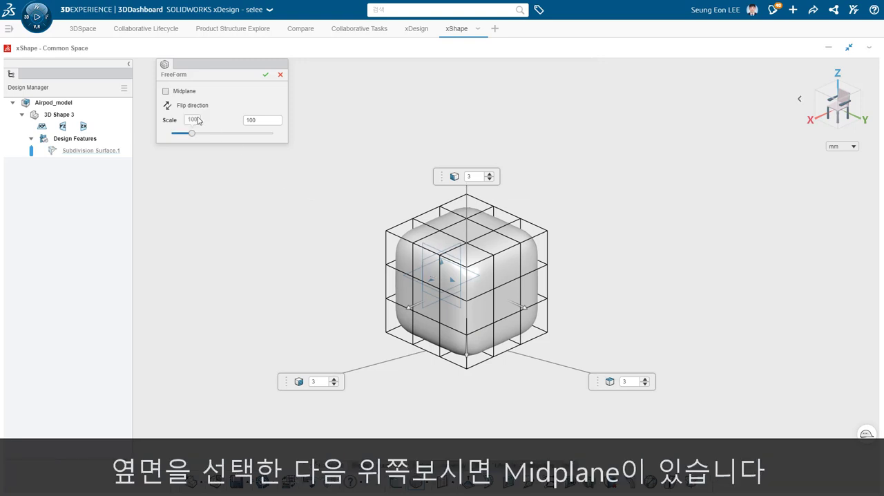
{"action": "left_click", "coordinate": [166, 92]}
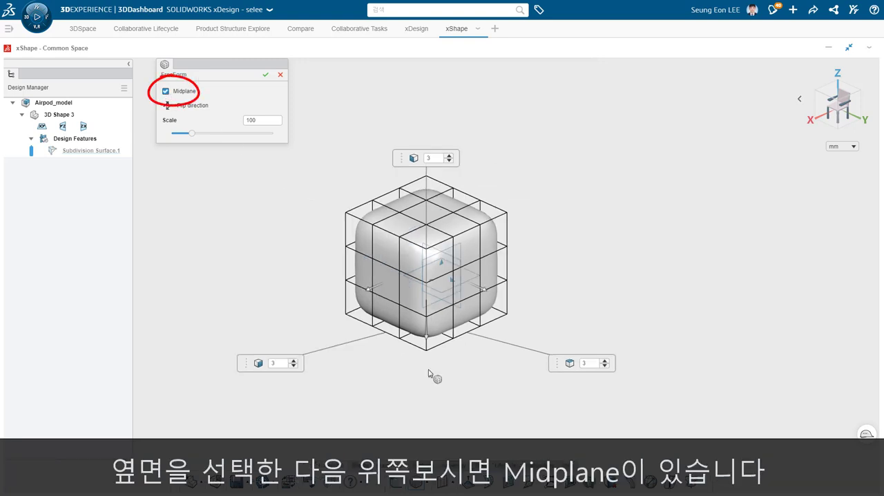
{"action": "middle_click_drag", "start_coordinate": [469, 389], "coordinate": [486, 364]}
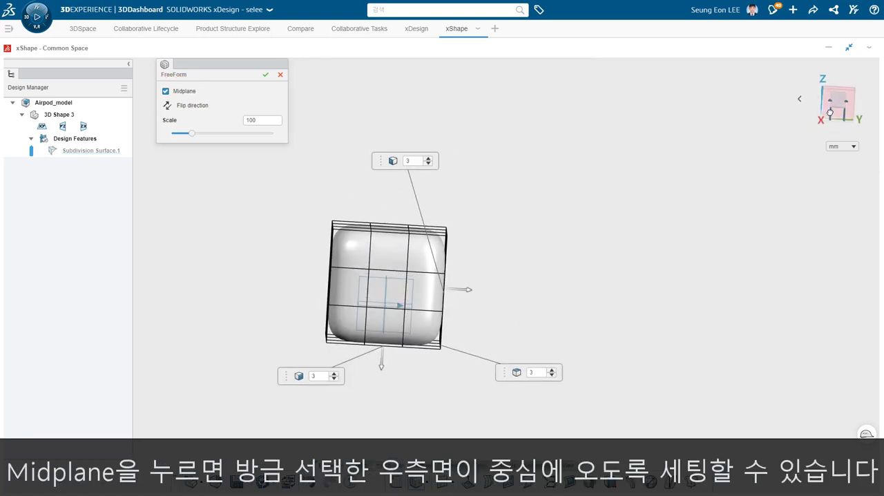
{"action": "left_click", "coordinate": [839, 102]}
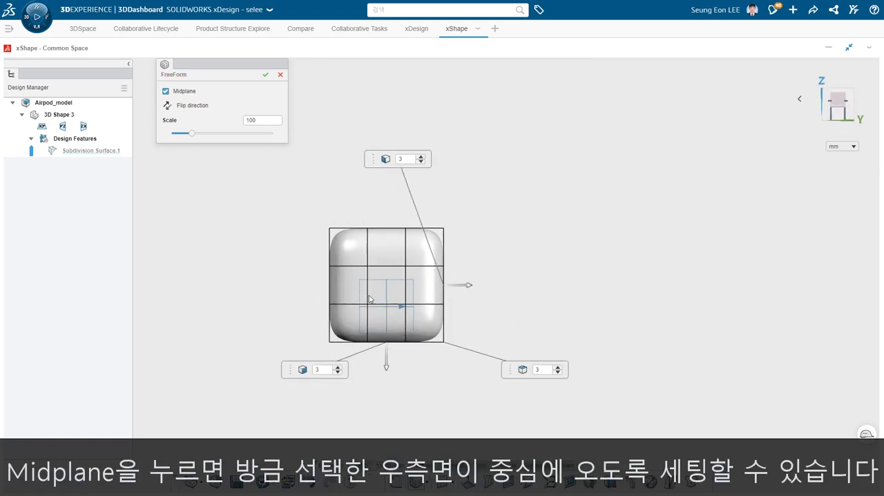
- Try higher loop counts in the box's three directions and return each to 3
{"action": "left_click", "coordinate": [420, 156]}
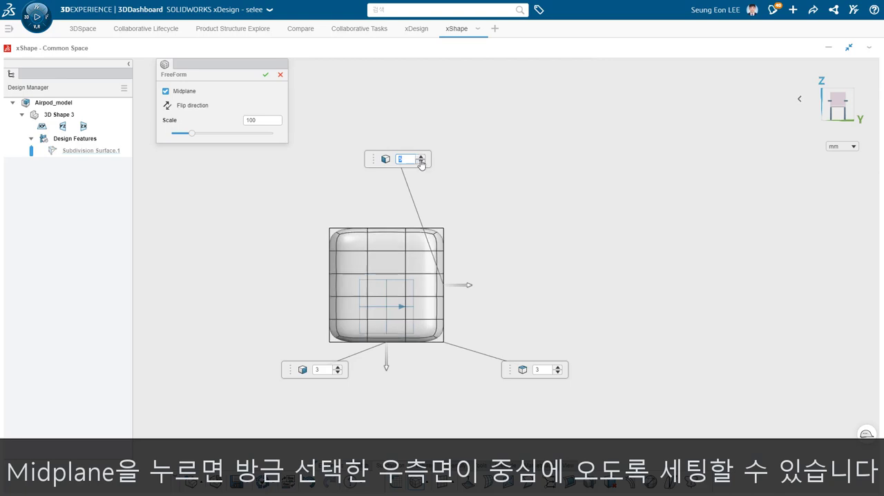
{"action": "left_click", "coordinate": [420, 162]}
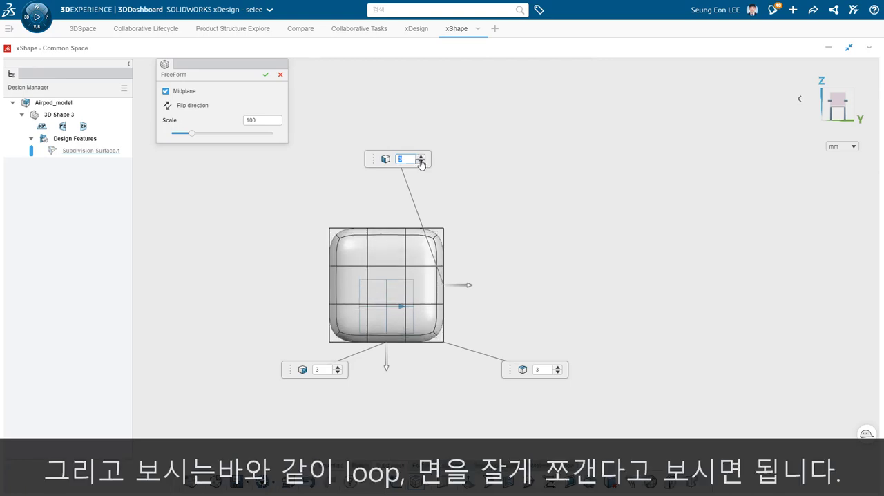
{"action": "left_click", "coordinate": [557, 366]}
{"action": "left_click", "coordinate": [558, 373]}
{"action": "left_click", "coordinate": [338, 367]}
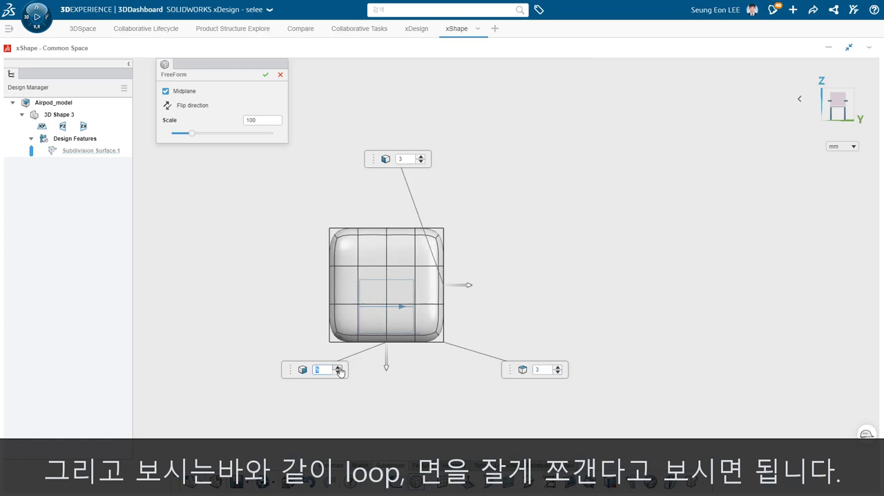
{"action": "left_click", "coordinate": [338, 368]}
{"action": "left_click", "coordinate": [339, 372]}
{"action": "left_click", "coordinate": [338, 372]}
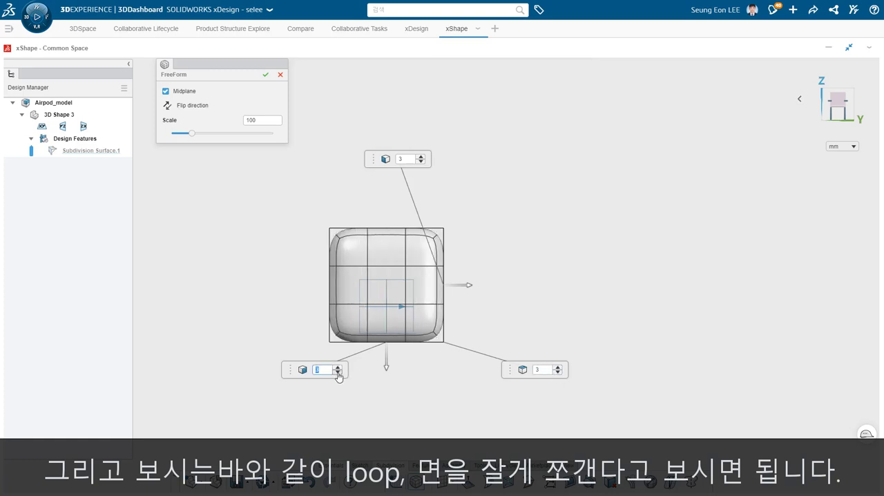
- Accept the box primitive and turn the model to the side view along the Y axis
{"action": "left_click", "coordinate": [264, 75]}
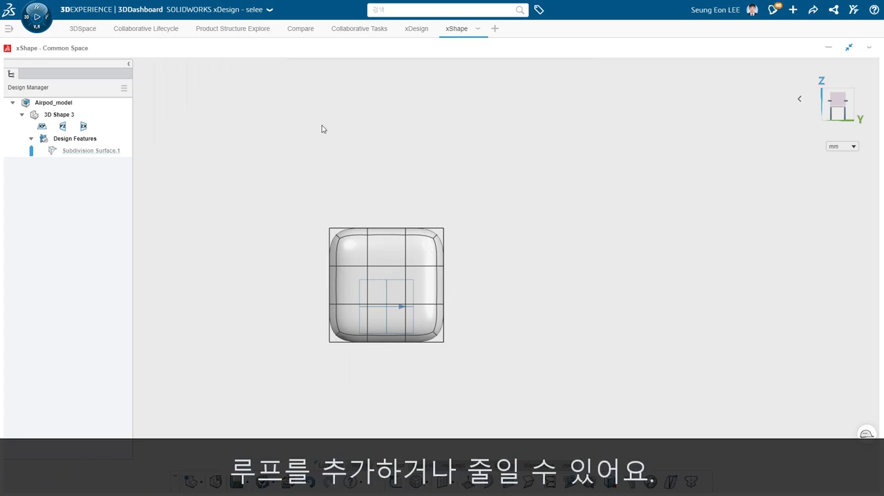
{"action": "mouse_move", "coordinate": [552, 285]}
{"action": "middle_mouse_down"}
{"action": "mouse_move", "coordinate": [535, 363]}
{"action": "mouse_move", "coordinate": [548, 278]}
{"action": "mouse_move", "coordinate": [538, 279]}
{"action": "middle_mouse_up"}
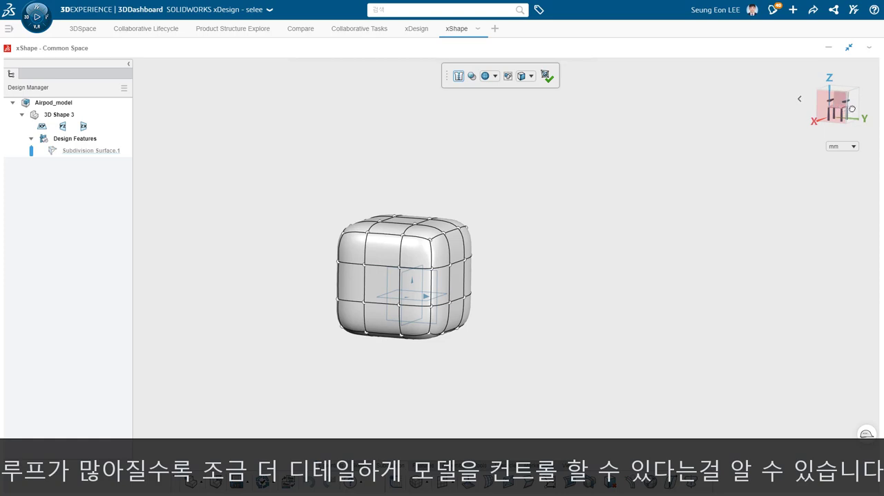
{"action": "left_click", "coordinate": [855, 108]}
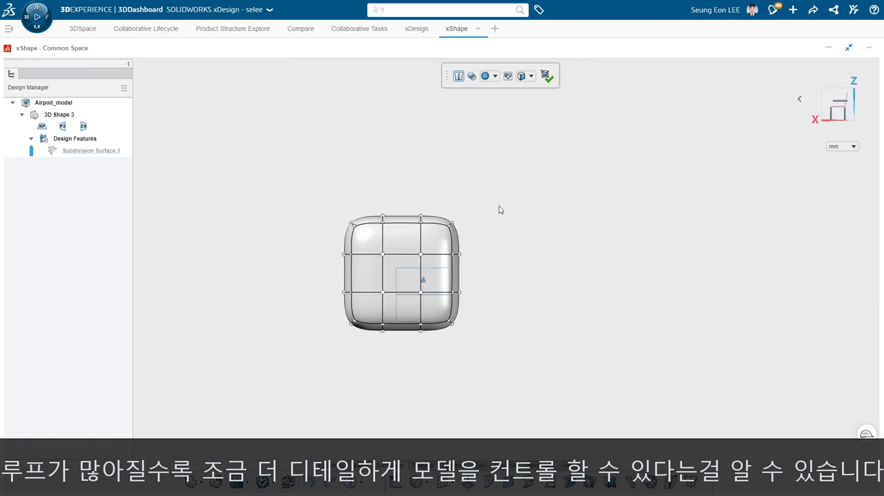
- Try moving the control points at the box's upper negative-X corner, and undo the move
{"action": "left_click_drag", "start_coordinate": [511, 195], "coordinate": [408, 272]}
{"action": "left_click_drag", "start_coordinate": [432, 228], "coordinate": [469, 222]}
{"action": "key", "text": "ctrl+z"}
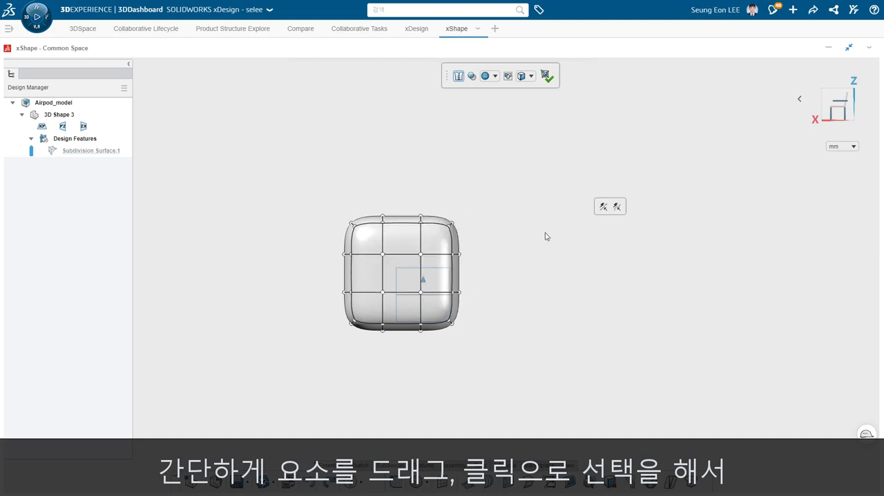
- Display both the control cage and the surface of the box
{"action": "left_click", "coordinate": [490, 76]}
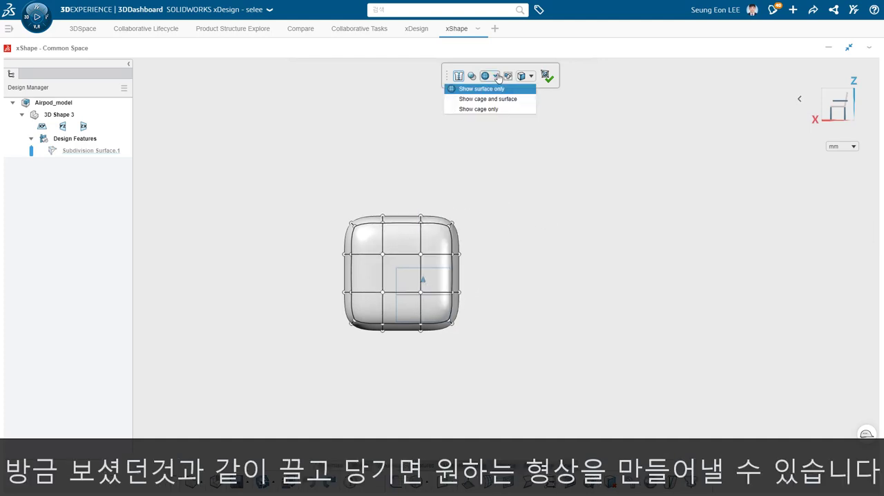
{"action": "left_click", "coordinate": [488, 101]}
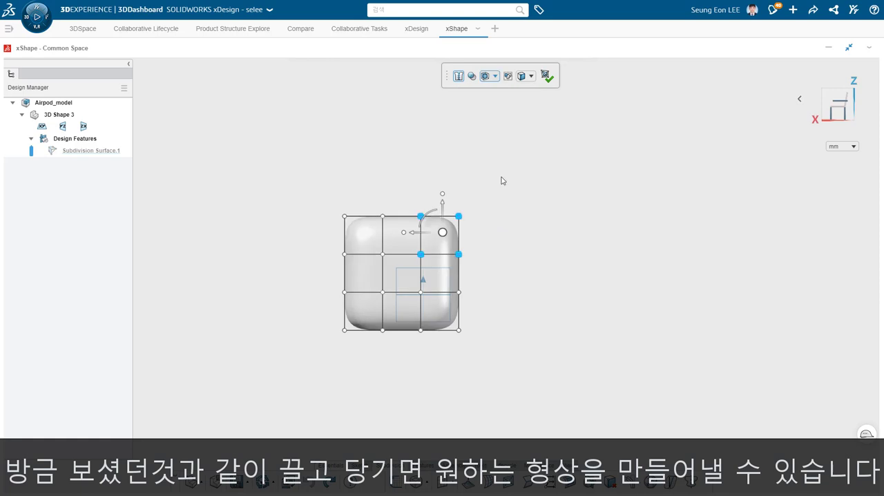
{"action": "middle_click_drag", "start_coordinate": [503, 180], "coordinate": [505, 229]}
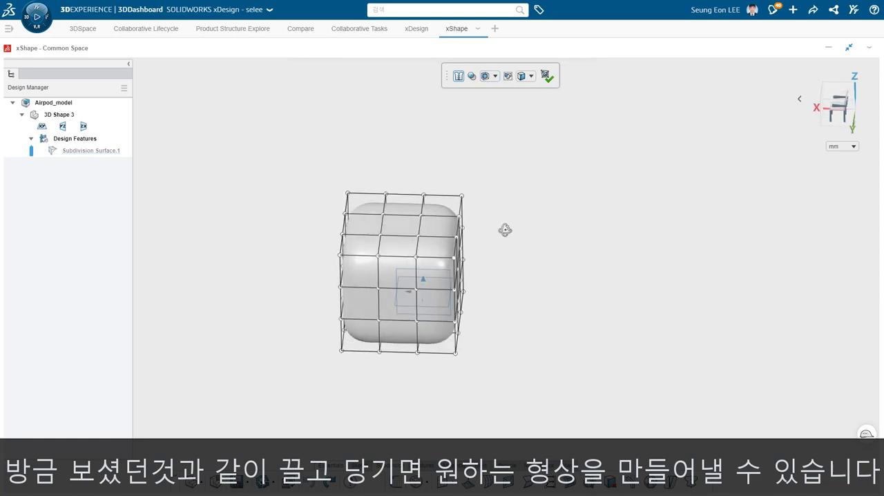
- Try lowering the column of top cage faces along the negative-X edge by about 11.7 mm
{"action": "left_click", "coordinate": [442, 254]}
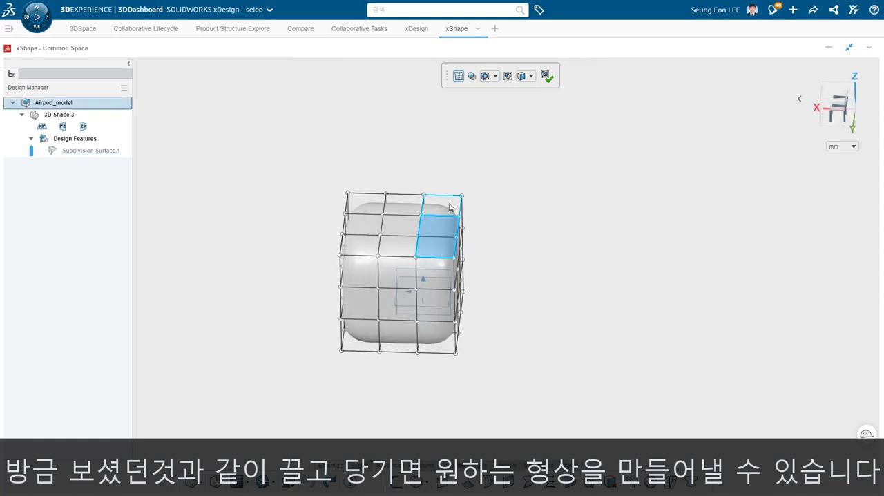
{"action": "left_click", "coordinate": [446, 216]}
{"action": "mouse_move", "coordinate": [439, 215]}
{"action": "left_mouse_down"}
{"action": "mouse_move", "coordinate": [440, 262]}
{"action": "mouse_move", "coordinate": [440, 191]}
{"action": "mouse_move", "coordinate": [438, 228]}
{"action": "left_mouse_up"}
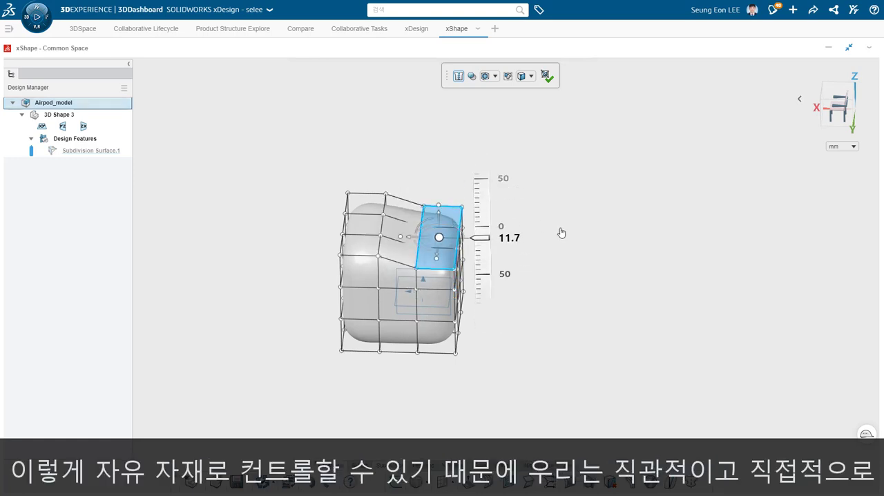
{"action": "left_click", "coordinate": [565, 236]}
{"action": "left_click", "coordinate": [837, 104]}
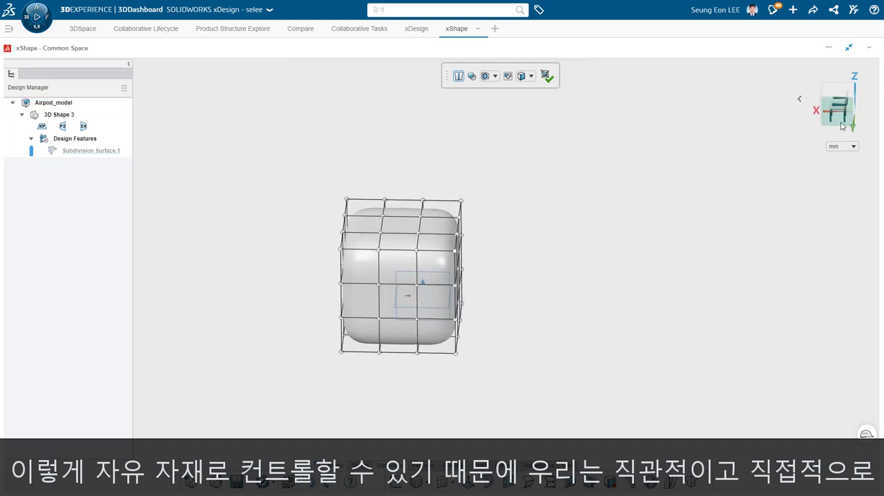
- Try shifting the upper negative-X corner's cage points down and inward in the side view, and undo the move
{"action": "left_click_drag", "start_coordinate": [491, 210], "coordinate": [399, 279]}
{"action": "left_click_drag", "start_coordinate": [492, 204], "coordinate": [416, 279]}
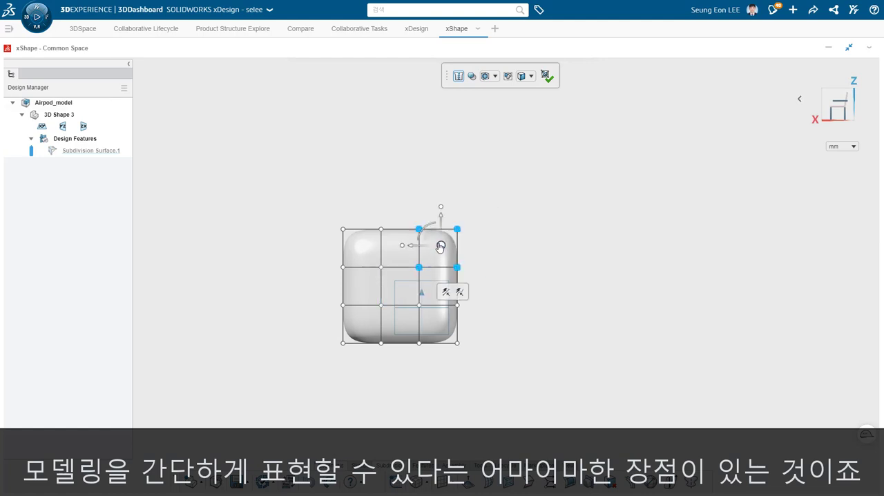
{"action": "left_click", "coordinate": [441, 245]}
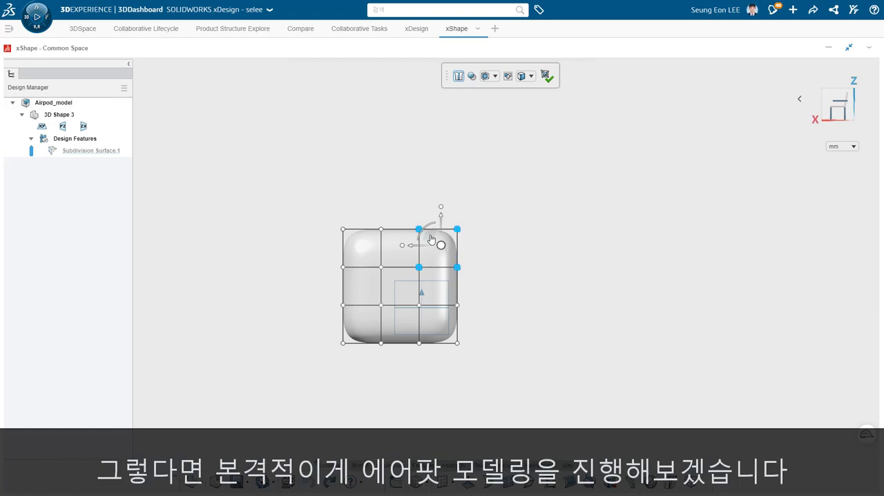
{"action": "left_click_drag", "start_coordinate": [431, 234], "coordinate": [445, 251]}
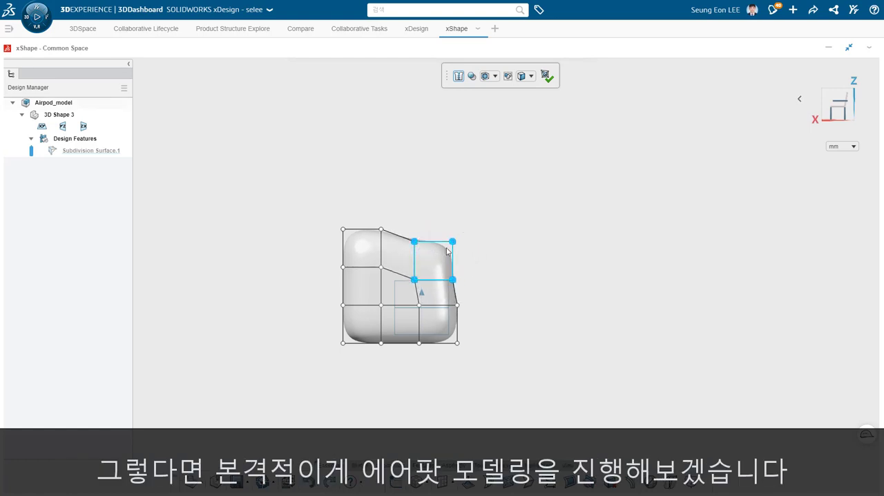
{"action": "key", "text": "ctrl+z"}
- Lower the cage points of the upper negative-X corner straight down to almost the next loop, making a sloping top
{"action": "left_click_drag", "start_coordinate": [483, 213], "coordinate": [408, 293]}
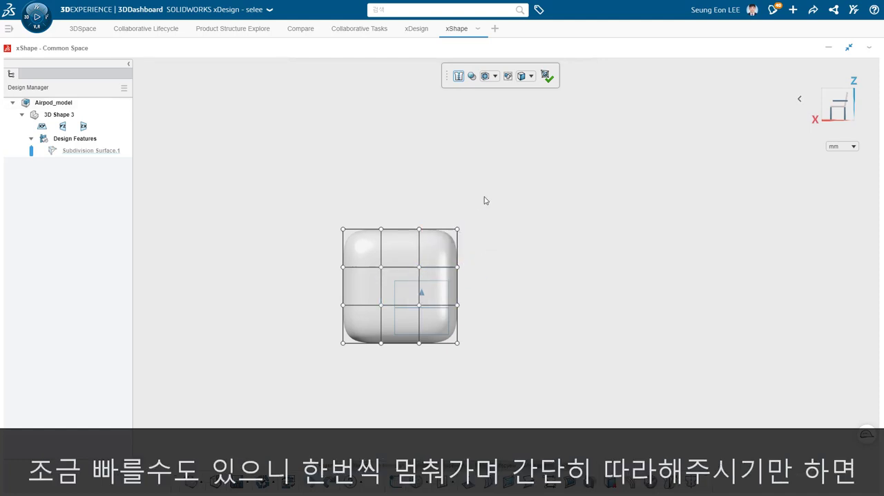
{"action": "left_click_drag", "start_coordinate": [484, 200], "coordinate": [406, 284]}
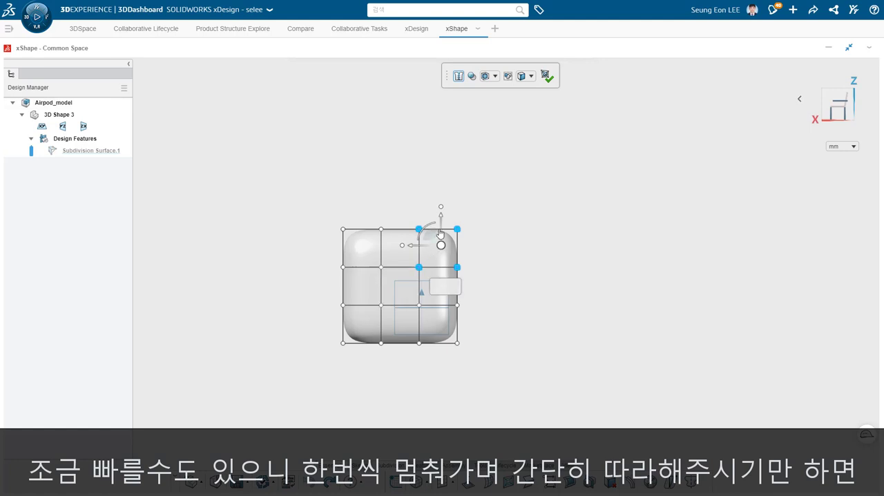
{"action": "left_click_drag", "start_coordinate": [440, 230], "coordinate": [438, 255]}
{"action": "left_click", "coordinate": [488, 256]}
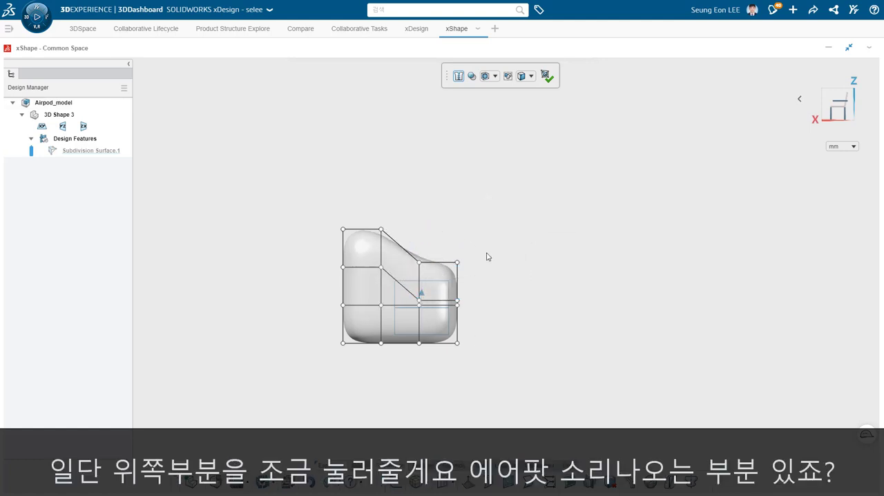
- Move the two end columns of cage points on the negative-X side outward along X to lengthen the body
{"action": "left_click_drag", "start_coordinate": [493, 245], "coordinate": [422, 342]}
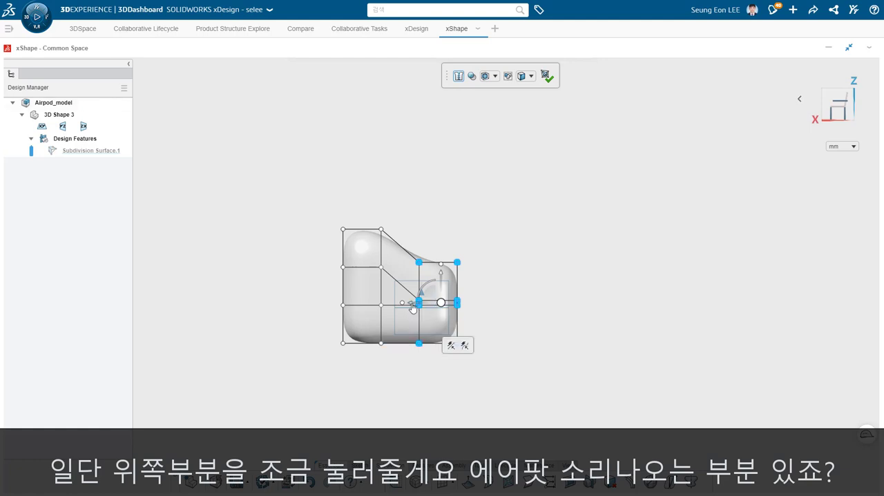
{"action": "left_click_drag", "start_coordinate": [412, 307], "coordinate": [446, 307]}
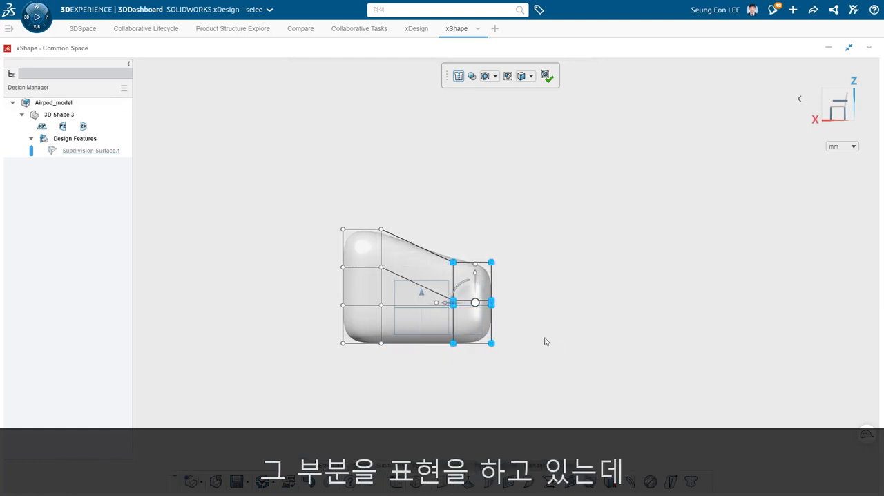
- Lower all cage points of the two negative-X end columns except the bottom row, steepening the top slope
{"action": "left_click", "coordinate": [517, 247]}
{"action": "left_click_drag", "start_coordinate": [516, 245], "coordinate": [441, 312]}
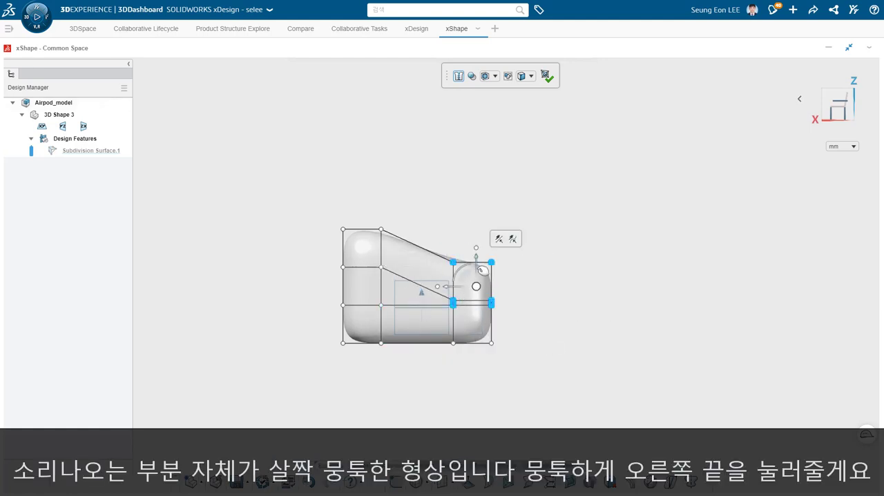
{"action": "left_click_drag", "start_coordinate": [483, 270], "coordinate": [490, 278]}
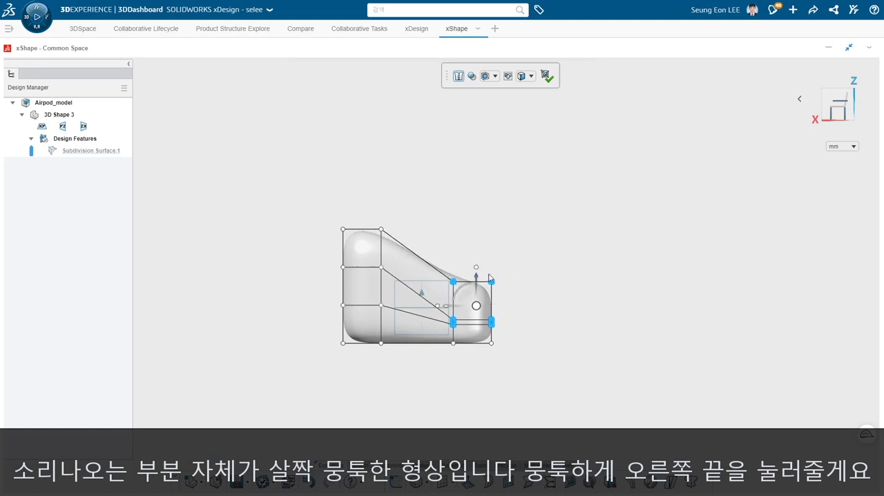
- Lower only the top row of cage points at the negative-X end by about 21.8 mm to form a blunt tip
{"action": "left_click", "coordinate": [529, 253]}
{"action": "left_click_drag", "start_coordinate": [529, 252], "coordinate": [449, 298]}
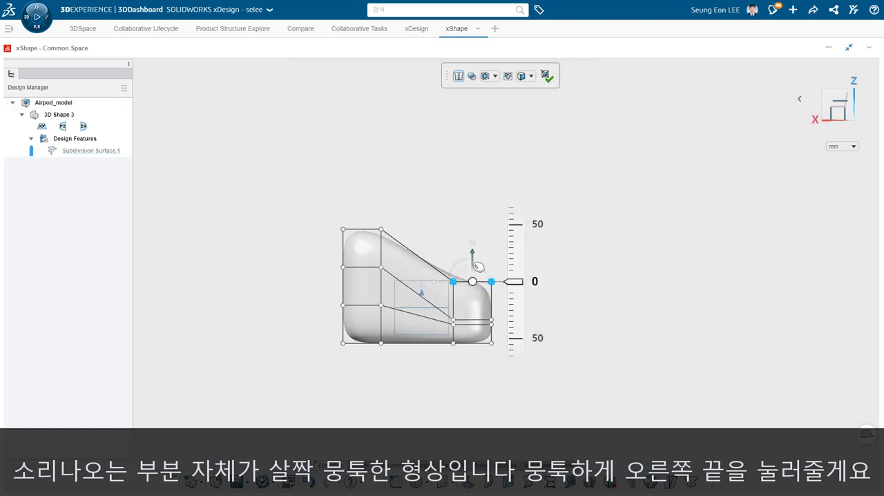
{"action": "left_click_drag", "start_coordinate": [478, 267], "coordinate": [473, 281]}
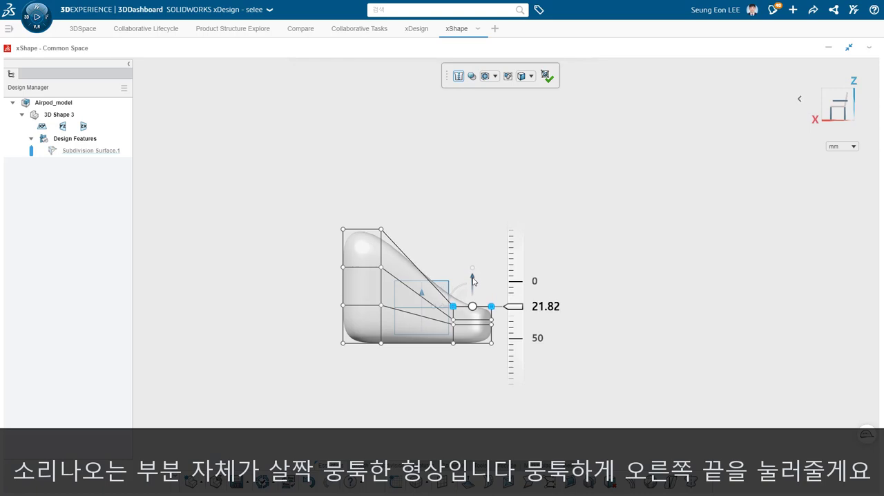
{"action": "left_click", "coordinate": [499, 234]}
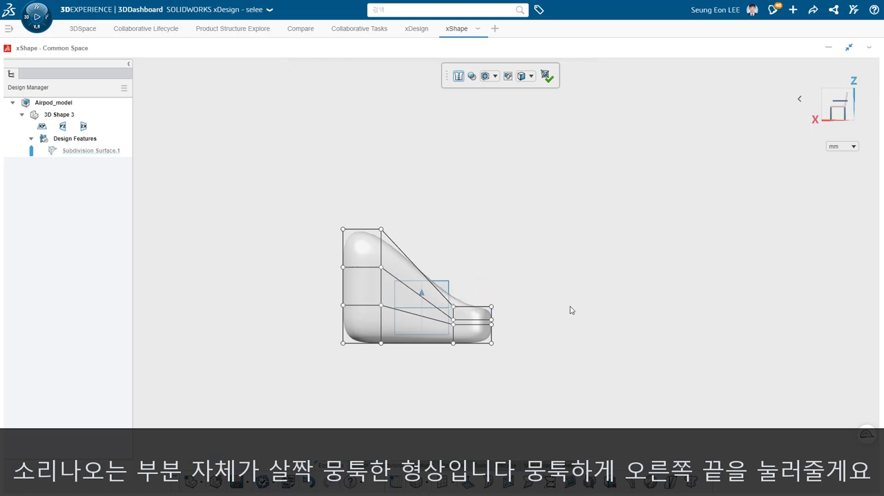
- Insert 2 loops across the sloping middle section between the tall block and the blunt negative-X end
{"action": "mouse_move", "coordinate": [574, 311]}
{"action": "middle_mouse_down"}
{"action": "mouse_move", "coordinate": [488, 326]}
{"action": "mouse_move", "coordinate": [561, 309]}
{"action": "middle_mouse_up"}
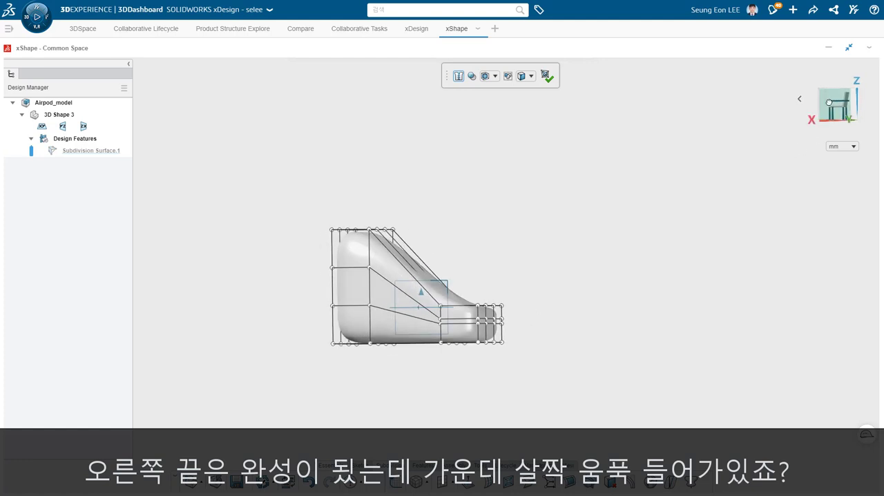
{"action": "left_click", "coordinate": [829, 102]}
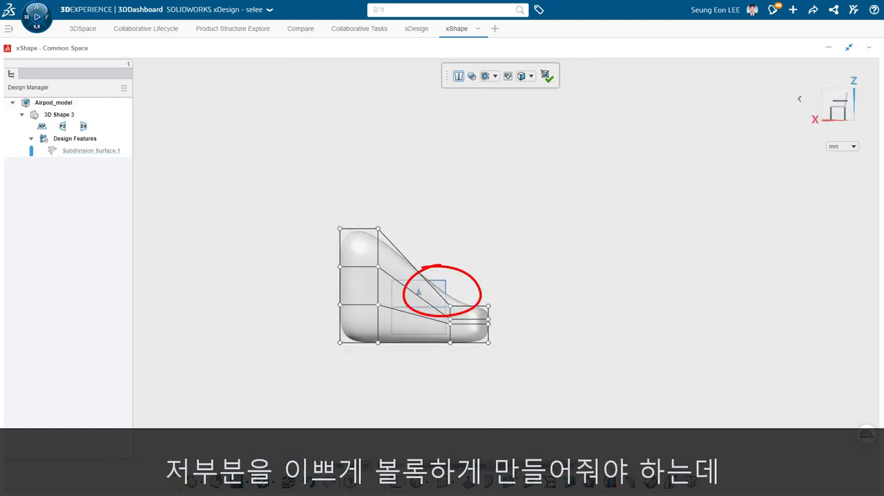
{"action": "left_click", "coordinate": [489, 482]}
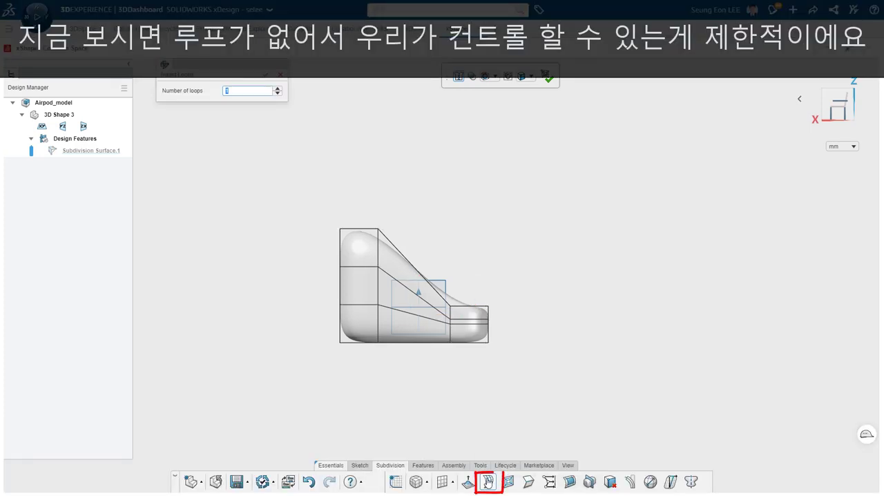
{"action": "left_click", "coordinate": [411, 317]}
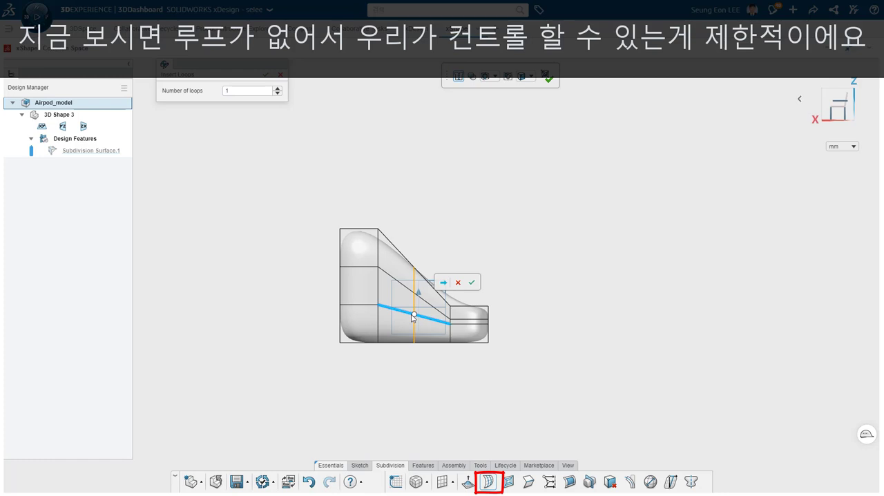
{"action": "left_click", "coordinate": [278, 89]}
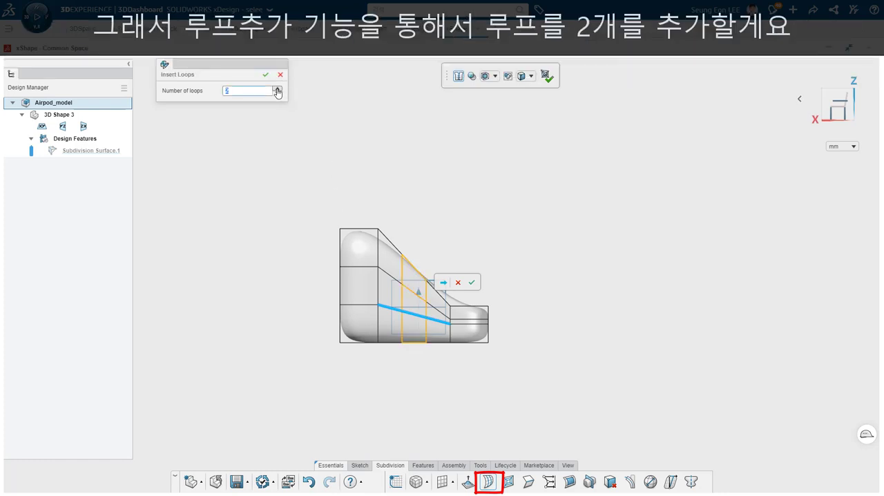
{"action": "left_click", "coordinate": [265, 74]}
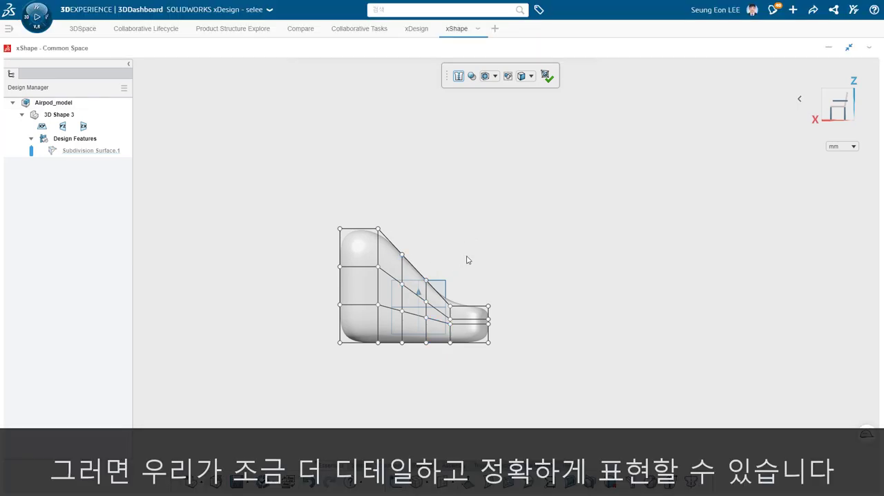
- Shift the cage points above the bottom row in the three slope columns slightly up and toward negative X
{"action": "left_click_drag", "start_coordinate": [462, 248], "coordinate": [403, 321]}
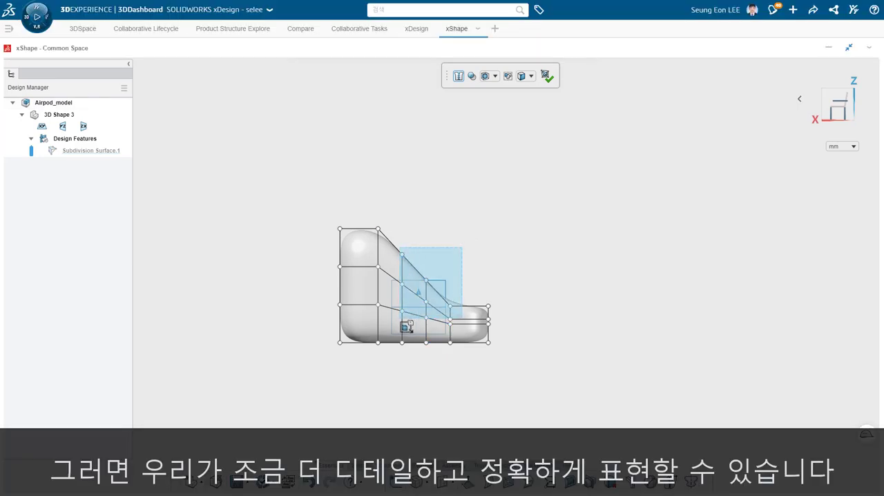
{"action": "left_click_drag", "start_coordinate": [398, 328], "coordinate": [398, 327]}
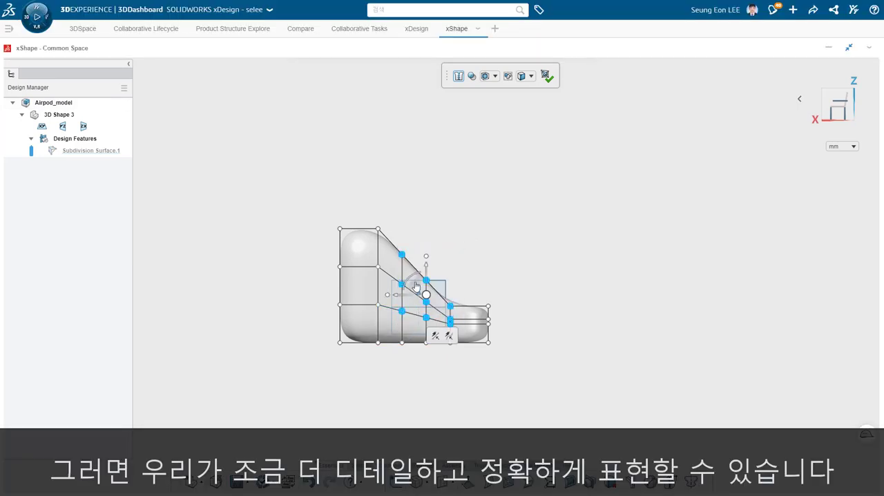
{"action": "left_click_drag", "start_coordinate": [416, 282], "coordinate": [419, 281]}
- Adjust the slope's cage columns in the side view, pushing them up and toward negative X until the hollow becomes a smooth bulge
{"action": "left_click_drag", "start_coordinate": [474, 277], "coordinate": [450, 294]}
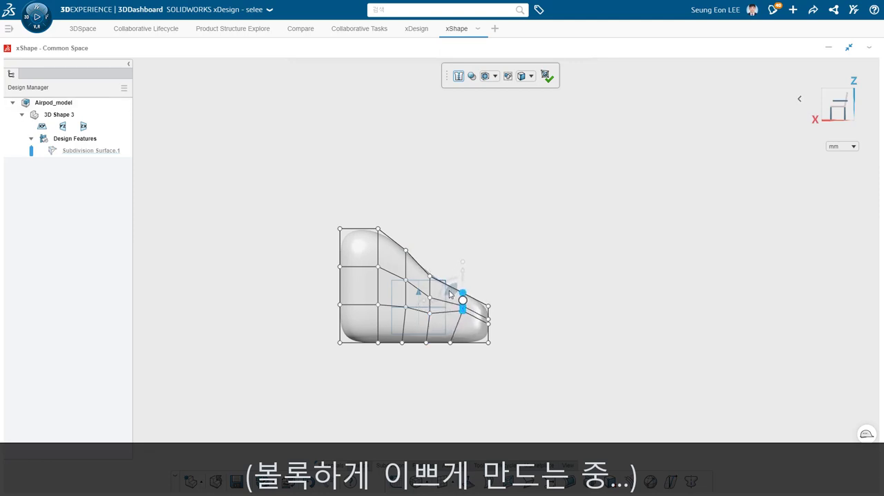
{"action": "left_click_drag", "start_coordinate": [445, 254], "coordinate": [429, 315]}
{"action": "left_click_drag", "start_coordinate": [421, 285], "coordinate": [422, 280]}
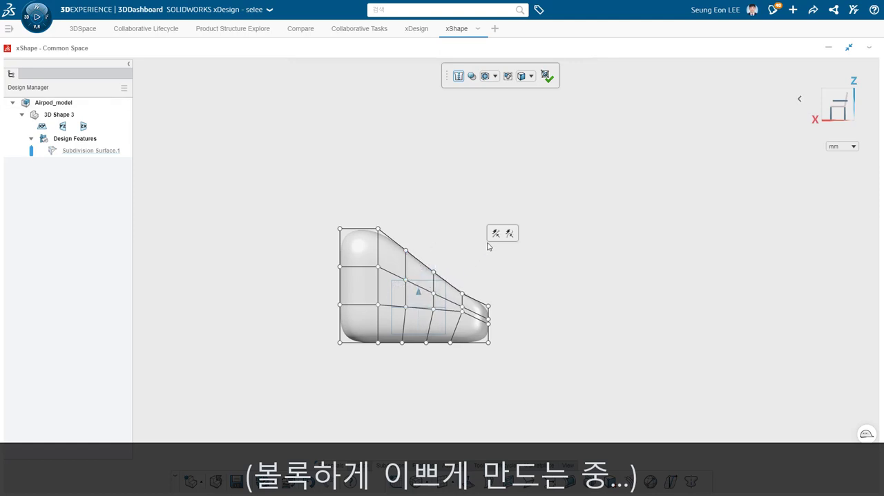
{"action": "left_click_drag", "start_coordinate": [487, 243], "coordinate": [443, 277]}
{"action": "left_click", "coordinate": [565, 285]}
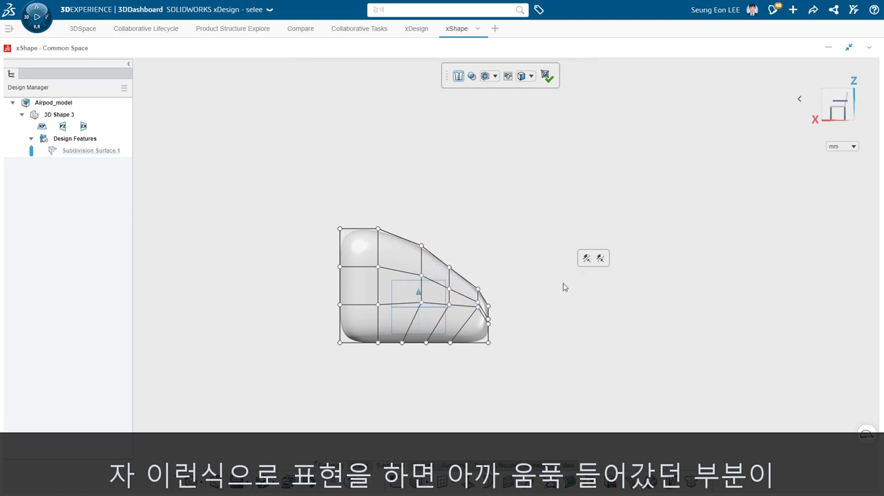
- Try moving the two negative-Y rows of cage points outward along Y in the top view, and undo the move
{"action": "mouse_move", "coordinate": [553, 298]}
{"action": "middle_mouse_down"}
{"action": "mouse_move", "coordinate": [490, 320]}
{"action": "mouse_move", "coordinate": [468, 344]}
{"action": "mouse_move", "coordinate": [553, 302]}
{"action": "middle_mouse_up"}
{"action": "middle_click_drag", "start_coordinate": [664, 242], "coordinate": [781, 146]}
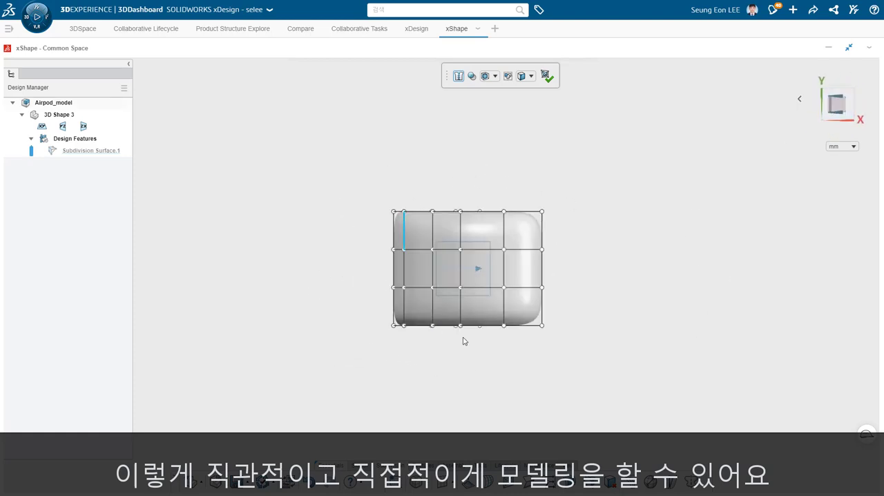
{"action": "left_click_drag", "start_coordinate": [565, 367], "coordinate": [377, 273]}
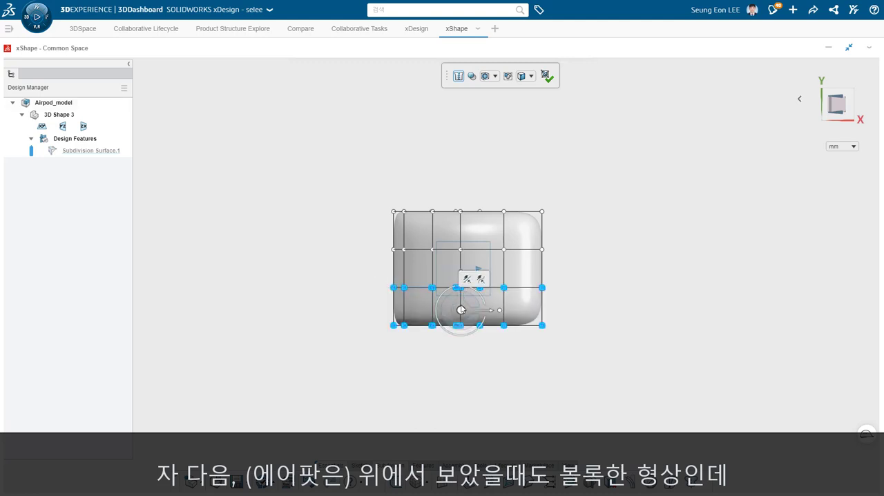
{"action": "mouse_move", "coordinate": [460, 306]}
{"action": "left_mouse_down"}
{"action": "mouse_move", "coordinate": [460, 336]}
{"action": "mouse_move", "coordinate": [460, 289]}
{"action": "left_mouse_up"}
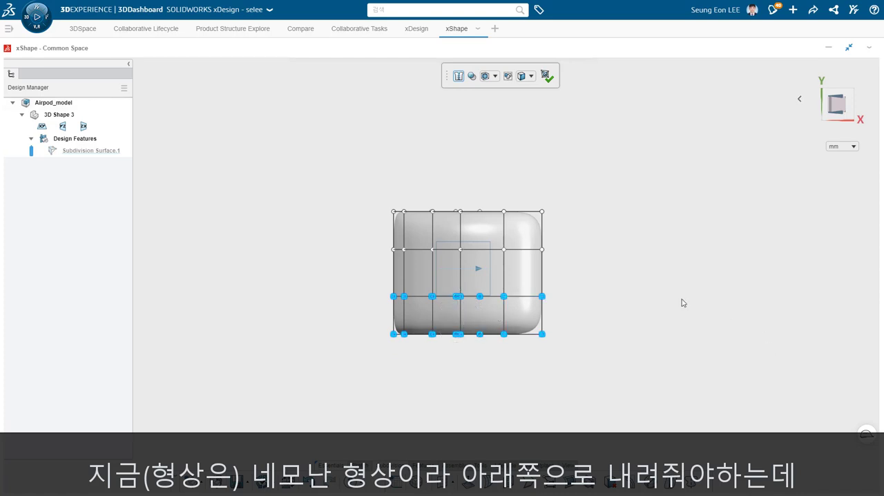
{"action": "left_click", "coordinate": [630, 308]}
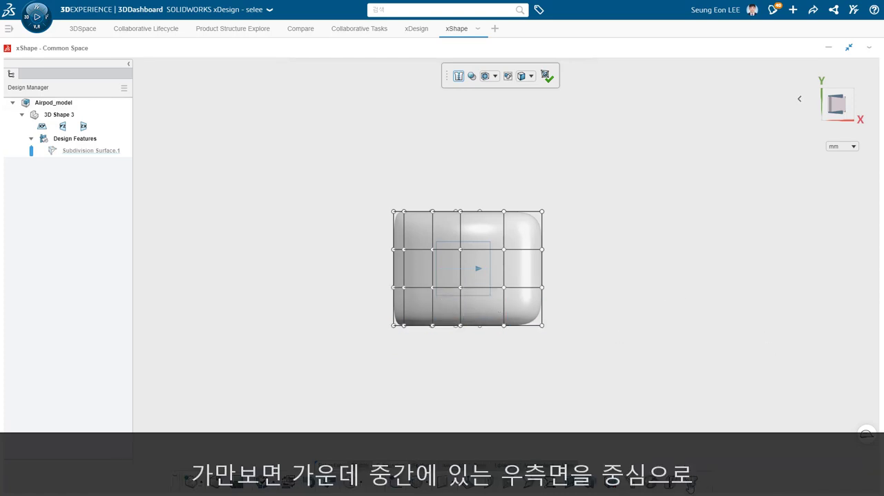
- Apply Symmetry to the subdivision cage about the ZX plane
{"action": "left_click", "coordinate": [690, 486]}
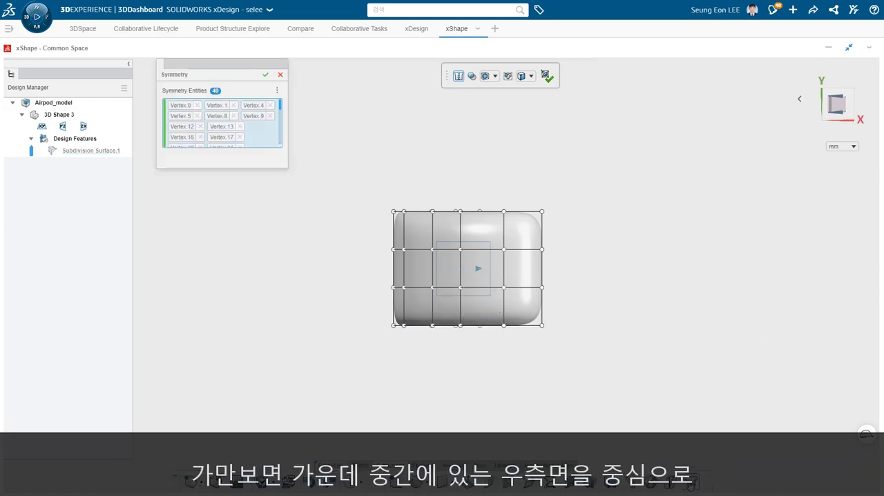
{"action": "left_click", "coordinate": [280, 75]}
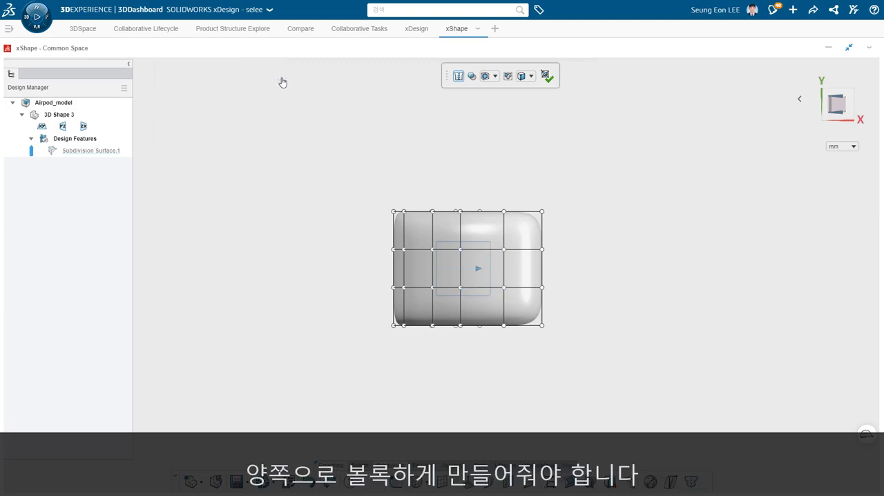
{"action": "middle_click_drag", "start_coordinate": [485, 309], "coordinate": [649, 359]}
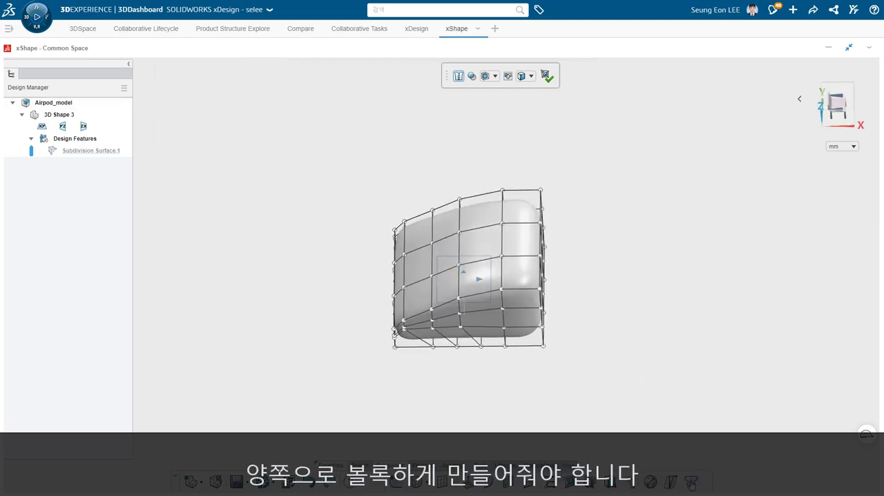
{"action": "left_click", "coordinate": [691, 484]}
{"action": "middle_click_drag", "start_coordinate": [509, 314], "coordinate": [545, 261]}
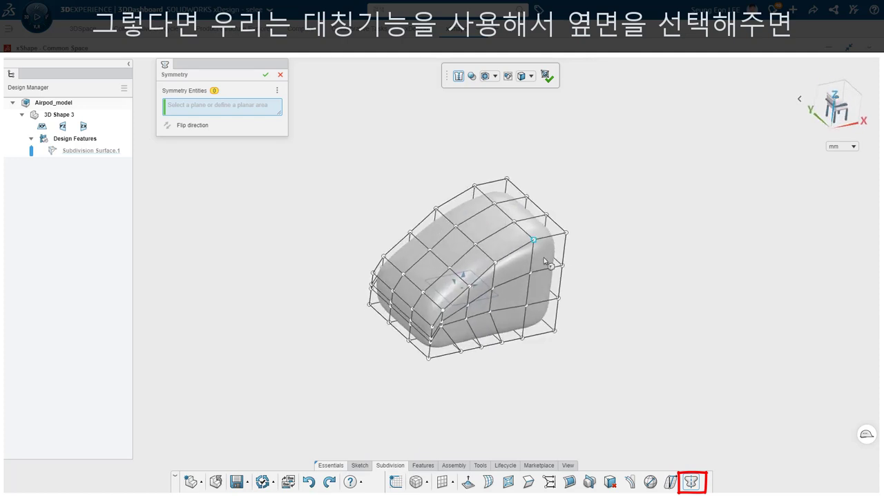
{"action": "left_click", "coordinate": [473, 268]}
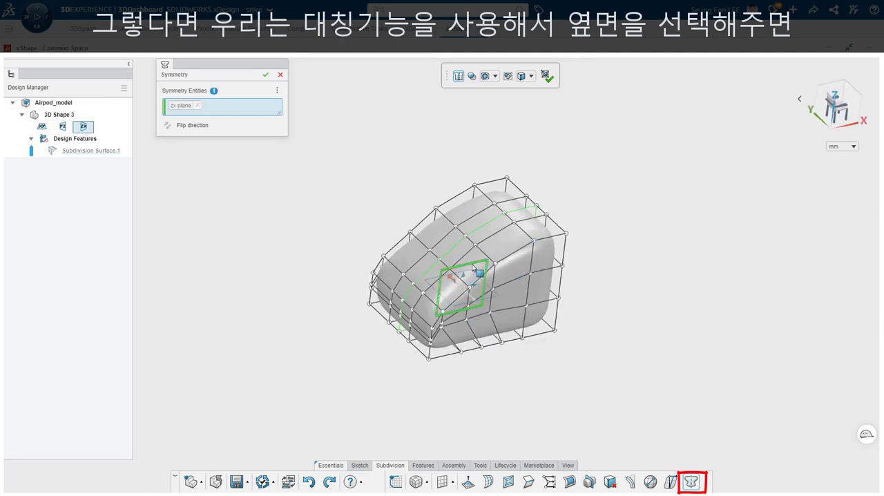
{"action": "left_click", "coordinate": [268, 80]}
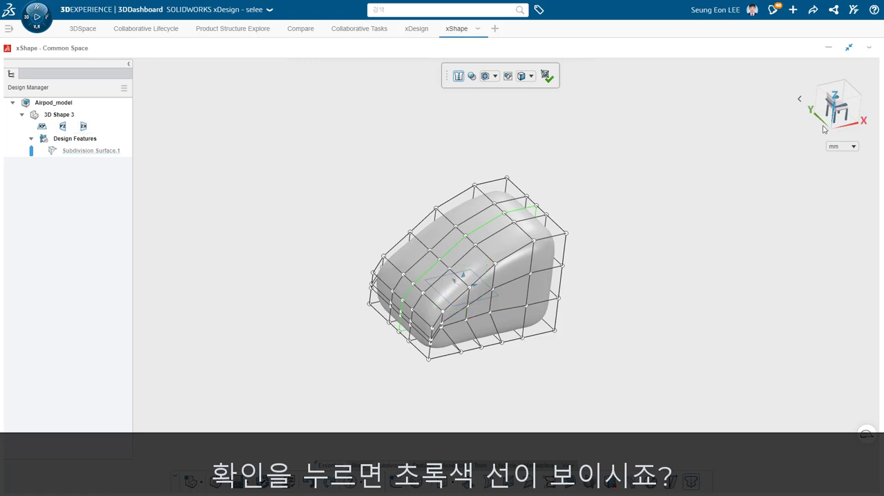
- In the top view, move the middle columns of the two negative-Y rows of cage points outward along Y by about 27.5 mm
{"action": "left_click", "coordinate": [843, 94]}
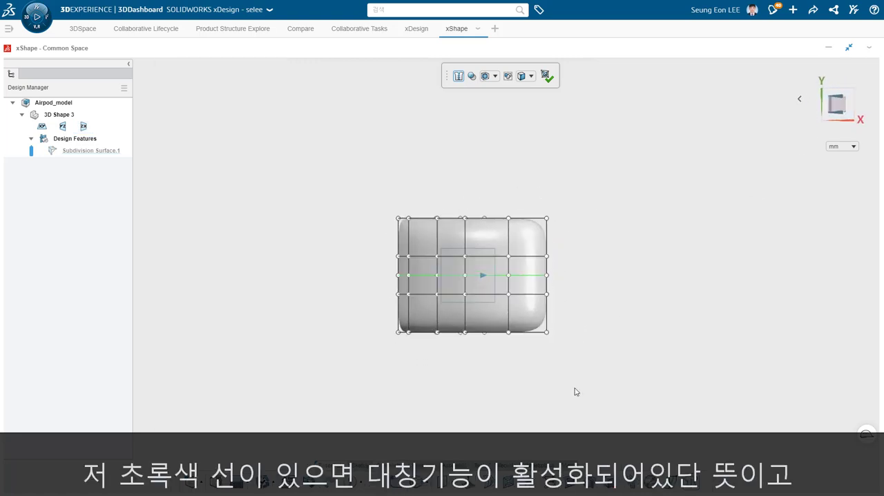
{"action": "left_click_drag", "start_coordinate": [573, 386], "coordinate": [380, 294]}
{"action": "left_click", "coordinate": [504, 377]}
{"action": "left_click_drag", "start_coordinate": [523, 363], "coordinate": [495, 326]}
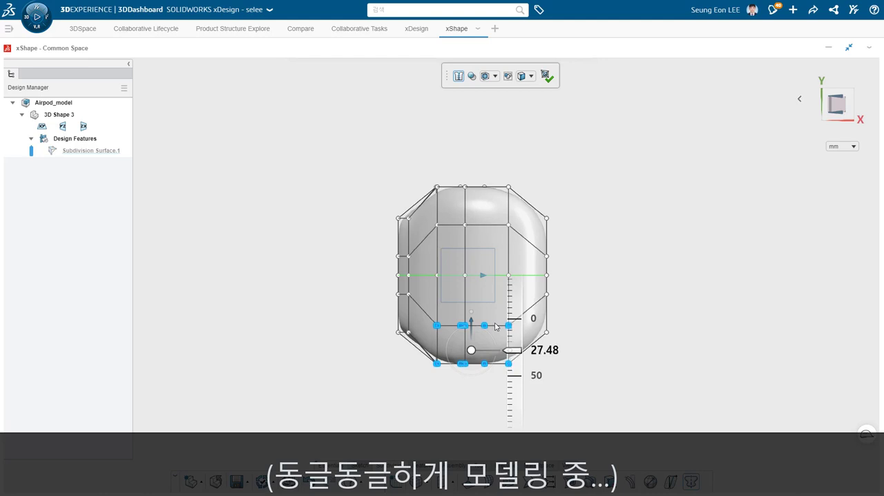
{"action": "left_click", "coordinate": [581, 356]}
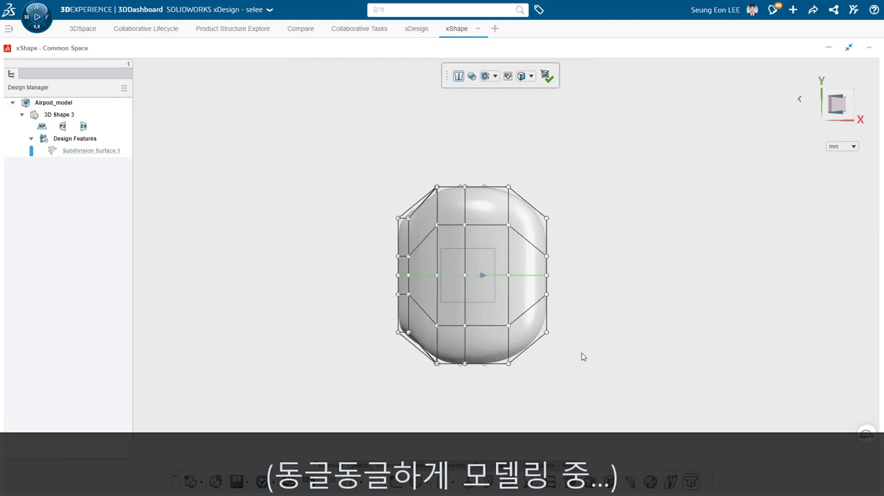
- Adjust the two negative-Y rows of cage points in the top view to round the body's outline symmetrically
{"action": "left_click_drag", "start_coordinate": [572, 405], "coordinate": [369, 287]}
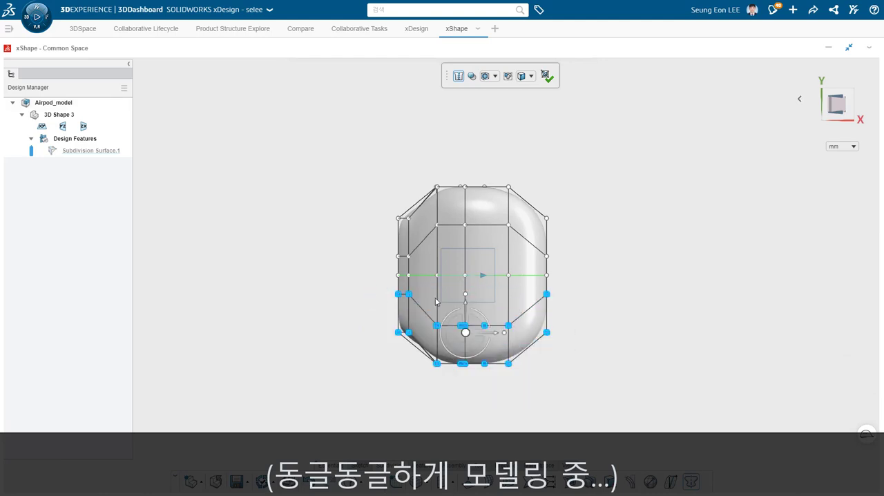
{"action": "left_click_drag", "start_coordinate": [468, 311], "coordinate": [492, 291]}
{"action": "left_click", "coordinate": [492, 387]}
{"action": "middle_click_drag", "start_coordinate": [501, 394], "coordinate": [602, 319]}
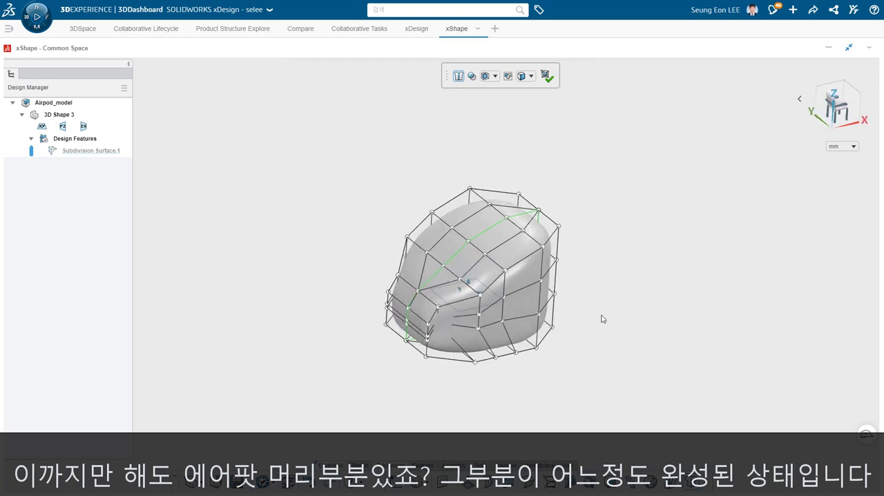
- Set the subdivision display to show the surface only, without the surrounding cage
{"action": "left_click", "coordinate": [494, 77]}
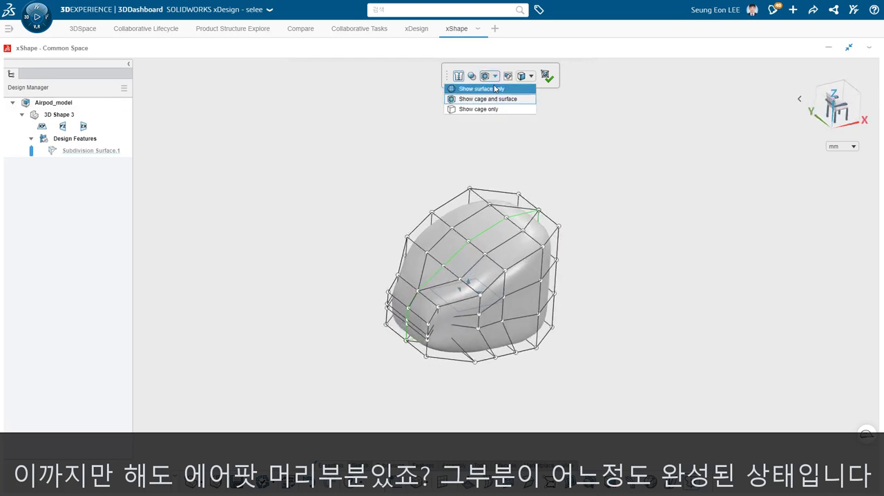
{"action": "left_click", "coordinate": [487, 99]}
{"action": "mouse_move", "coordinate": [588, 352]}
{"action": "middle_mouse_down"}
{"action": "mouse_move", "coordinate": [588, 298]}
{"action": "mouse_move", "coordinate": [684, 306]}
{"action": "mouse_move", "coordinate": [614, 329]}
{"action": "mouse_move", "coordinate": [589, 352]}
{"action": "middle_mouse_up"}
- Pull the two neighbouring control points in the dented cheek outward to fill the hollow
{"action": "left_click", "coordinate": [456, 316]}
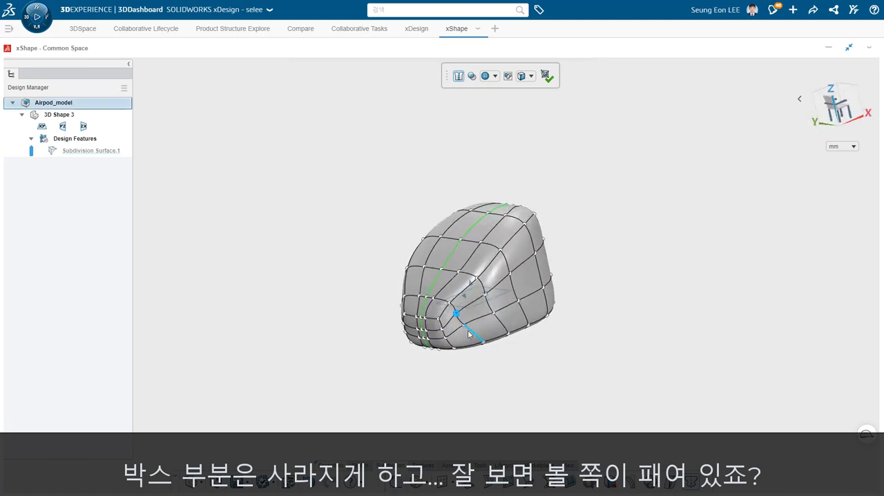
{"action": "left_click", "coordinate": [466, 328], "text": "ctrl"}
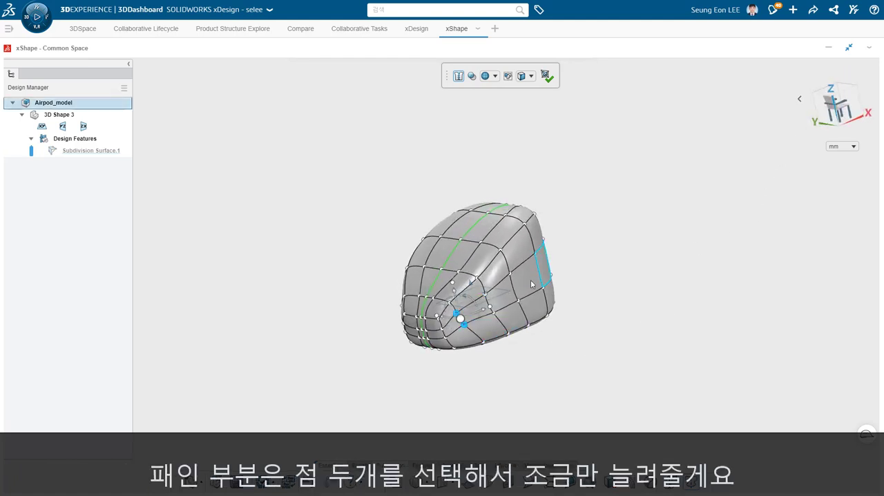
{"action": "middle_click_drag", "start_coordinate": [531, 281], "coordinate": [503, 357]}
{"action": "left_click_drag", "start_coordinate": [495, 357], "coordinate": [506, 361]}
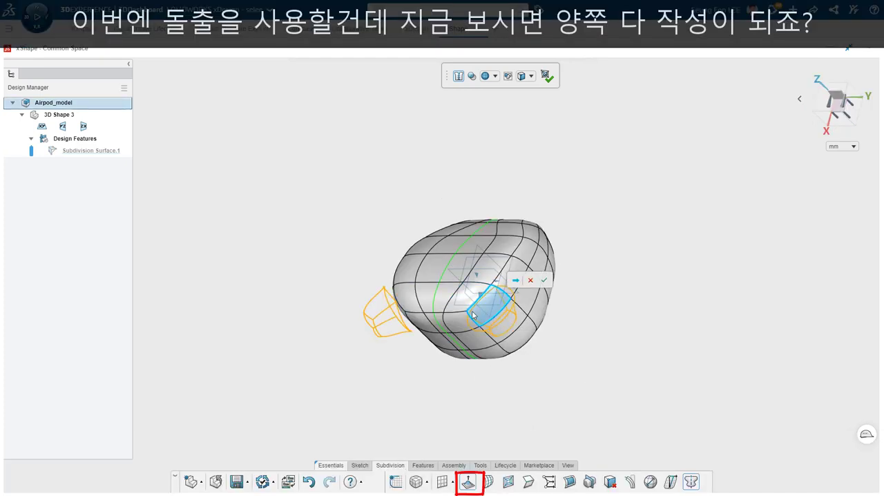
- Cancel the two-sided extrusion and turn off symmetry on the subdivision body
{"action": "left_click", "coordinate": [530, 281]}
{"action": "left_click", "coordinate": [631, 404]}
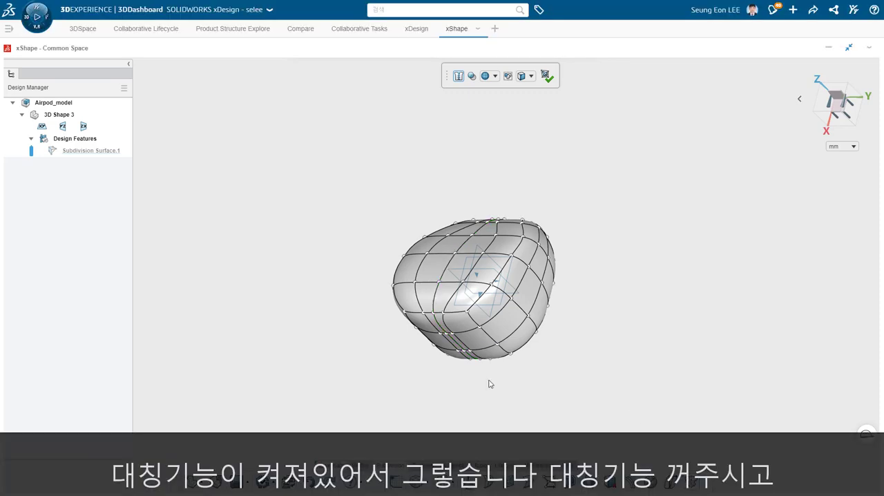
- Extrude only the single corner face of the head and stretch it along Y into a long stem
{"action": "left_click", "coordinate": [482, 315]}
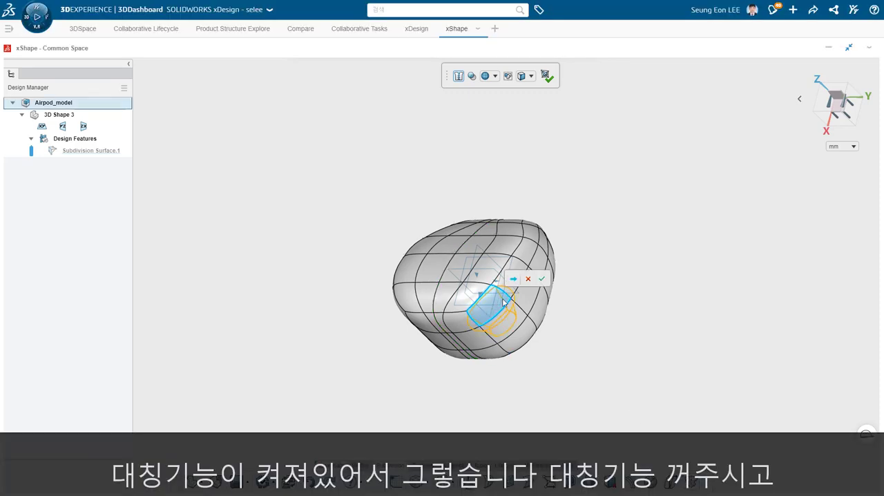
{"action": "left_click", "coordinate": [599, 404]}
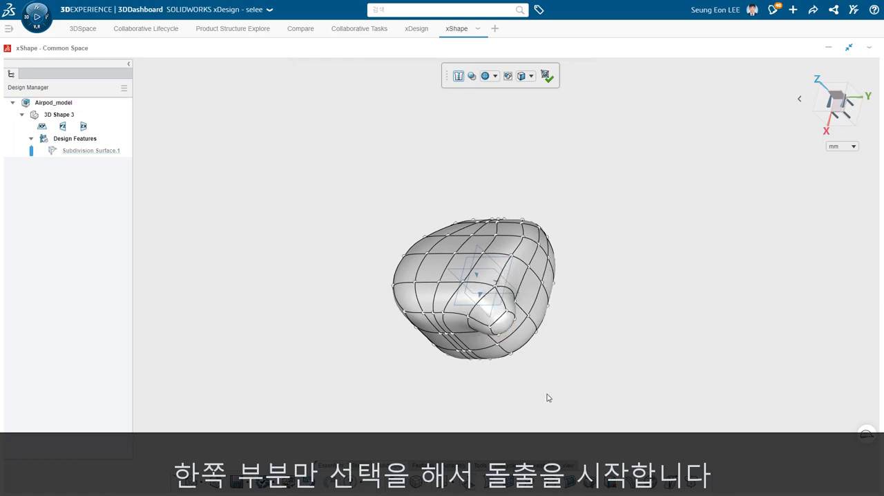
{"action": "middle_click_drag", "start_coordinate": [547, 394], "coordinate": [588, 449]}
{"action": "left_click_drag", "start_coordinate": [530, 399], "coordinate": [745, 331]}
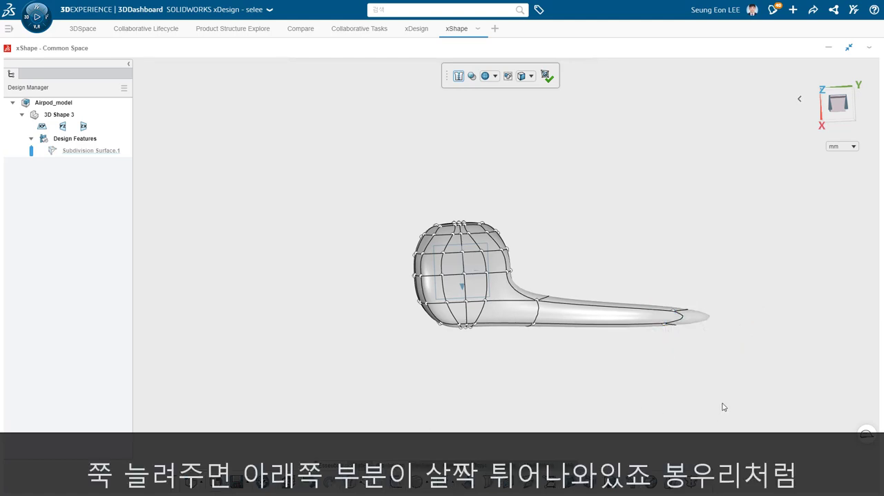
- Crease the edges of the stem's end face to make the rounded tip flat
{"action": "middle_click_drag", "start_coordinate": [724, 407], "coordinate": [649, 332]}
{"action": "left_click", "coordinate": [622, 305]}
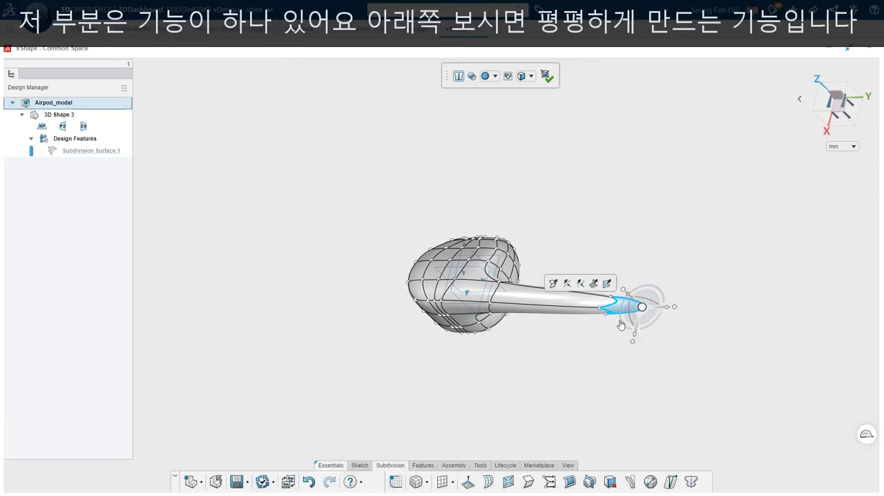
{"action": "left_click", "coordinate": [621, 359]}
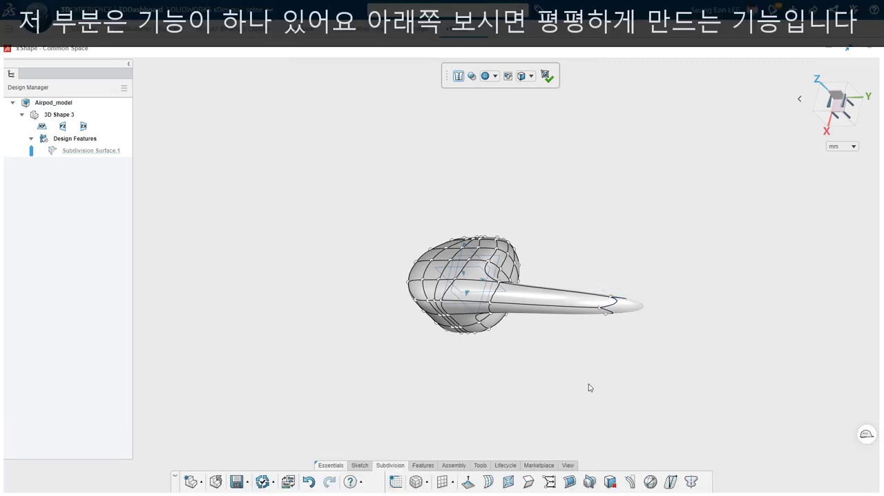
{"action": "left_click", "coordinate": [529, 487]}
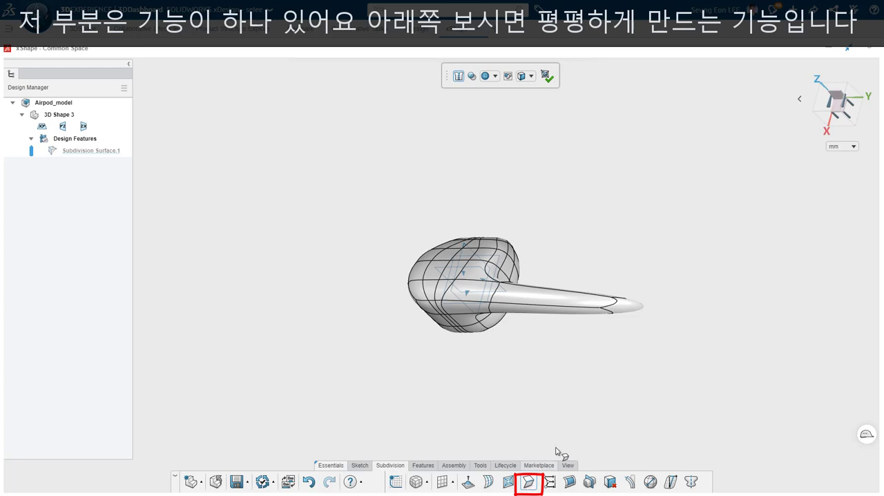
{"action": "left_click", "coordinate": [621, 313]}
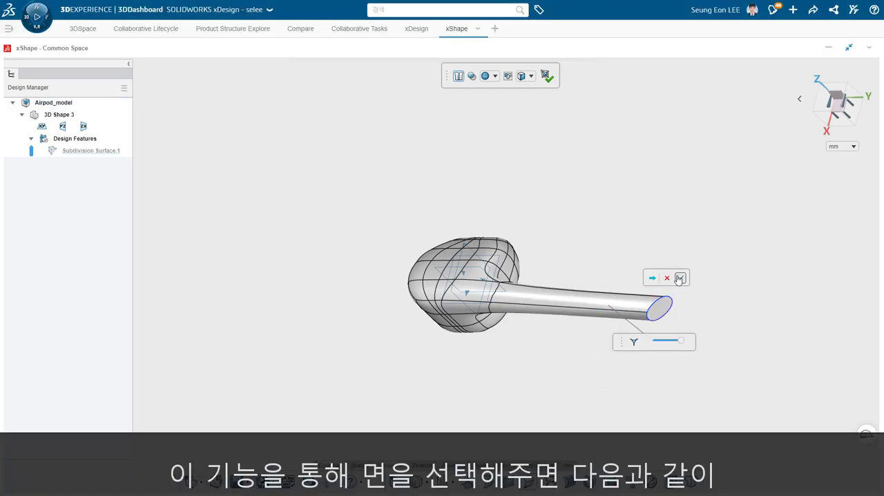
- In the XY view, move the control points at the stem's end slightly in the negative X direction
{"action": "left_click", "coordinate": [829, 111]}
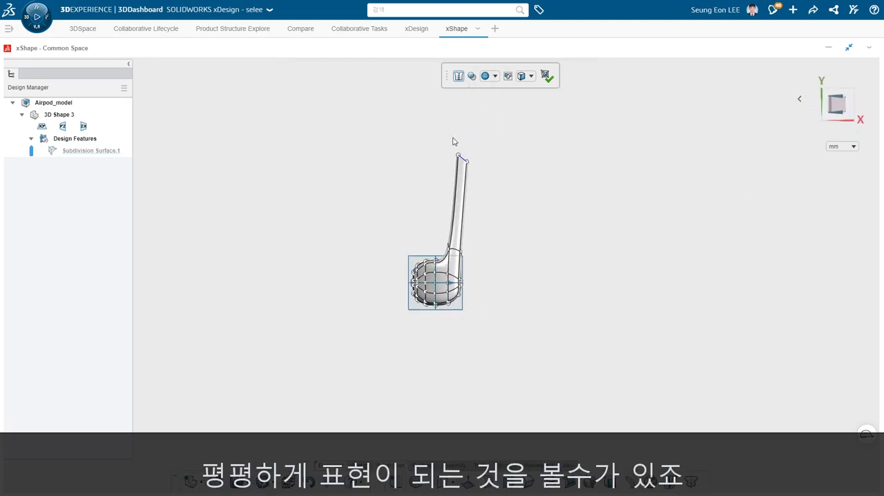
{"action": "left_click_drag", "start_coordinate": [491, 155], "coordinate": [411, 208]}
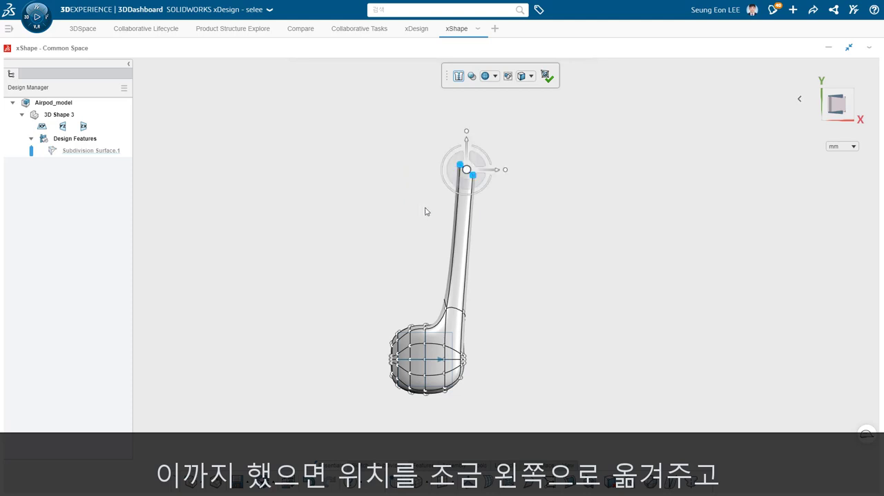
{"action": "left_click_drag", "start_coordinate": [498, 172], "coordinate": [481, 172]}
{"action": "left_click", "coordinate": [483, 166]}
- Lower the protruding control points at the stem's end along Y until the slanted end is level
{"action": "scroll", "coordinate": [449, 160], "scroll_direction": "up", "scroll_amount": 3}
{"action": "scroll", "coordinate": [462, 176], "scroll_direction": "up", "scroll_amount": 2}
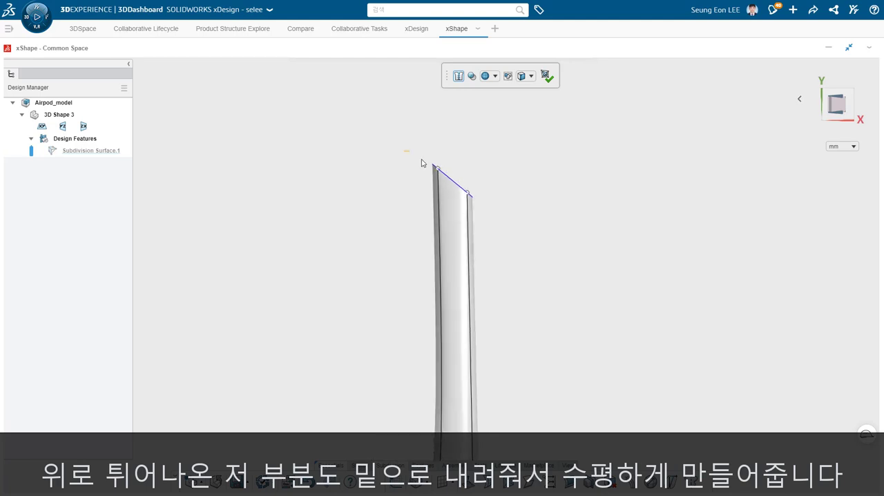
{"action": "left_click_drag", "start_coordinate": [405, 150], "coordinate": [451, 179]}
{"action": "left_click_drag", "start_coordinate": [439, 146], "coordinate": [432, 181]}
{"action": "left_click", "coordinate": [591, 296]}
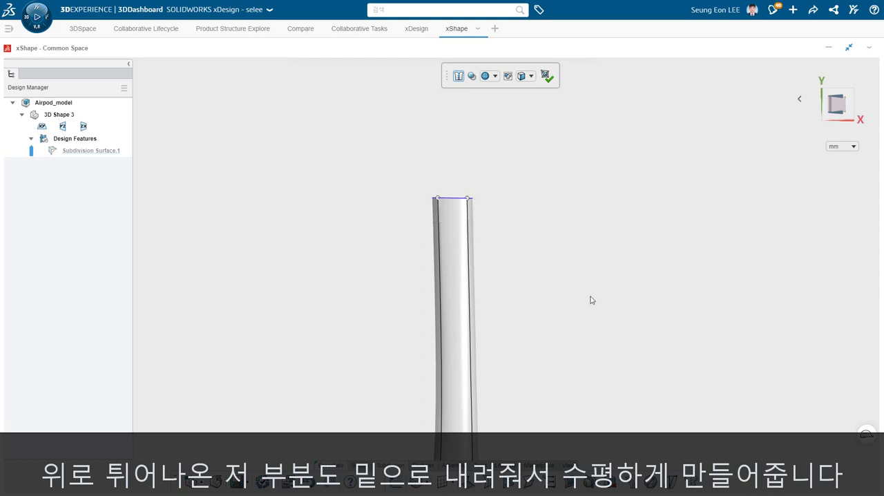
- Looking straight at the stem's end face, move its two positive-X control points outward along X
{"action": "scroll", "coordinate": [550, 308], "scroll_direction": "down", "scroll_amount": 3}
{"action": "middle_click_drag", "start_coordinate": [555, 319], "coordinate": [552, 407]}
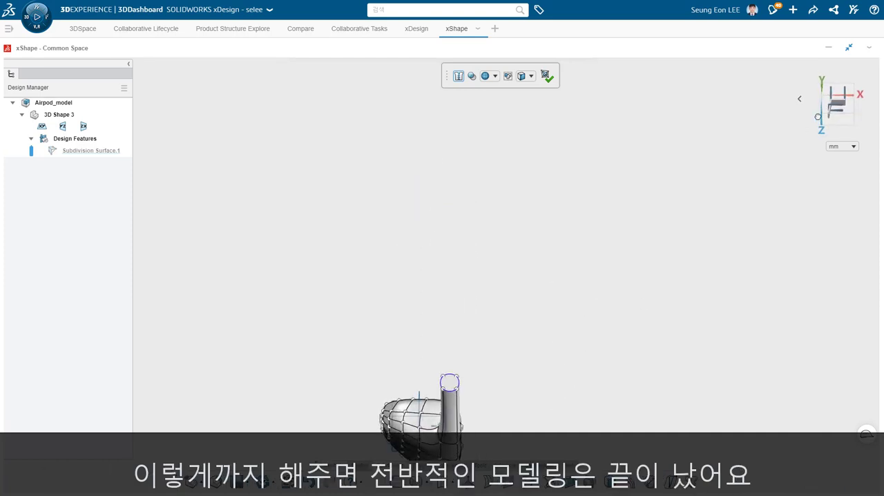
{"action": "left_click", "coordinate": [849, 97]}
{"action": "middle_click_drag", "start_coordinate": [493, 411], "coordinate": [495, 440]}
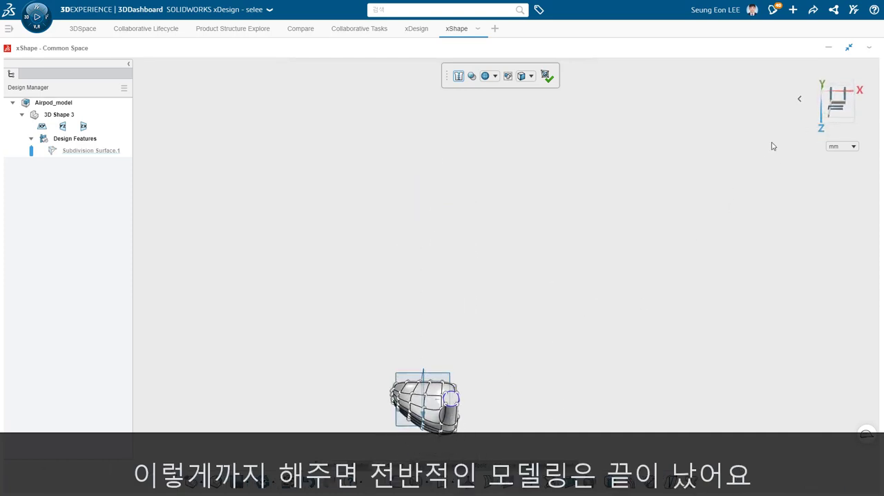
{"action": "left_click", "coordinate": [839, 103]}
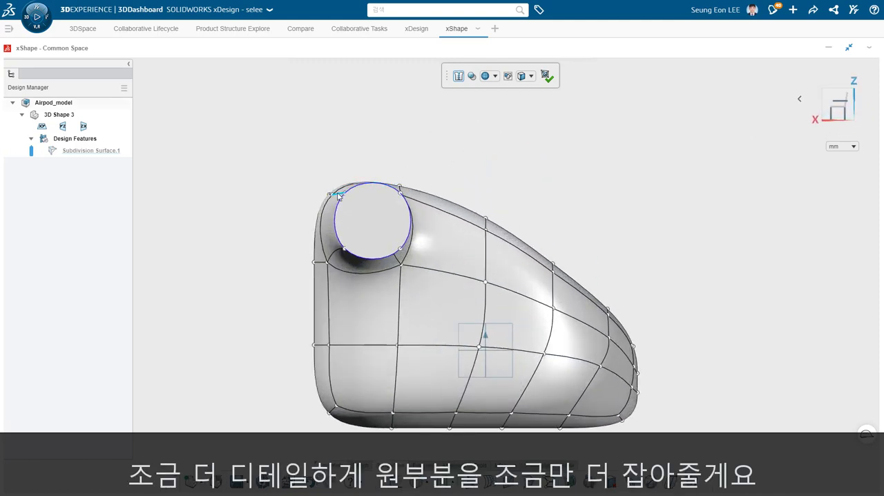
{"action": "left_click", "coordinate": [345, 195]}
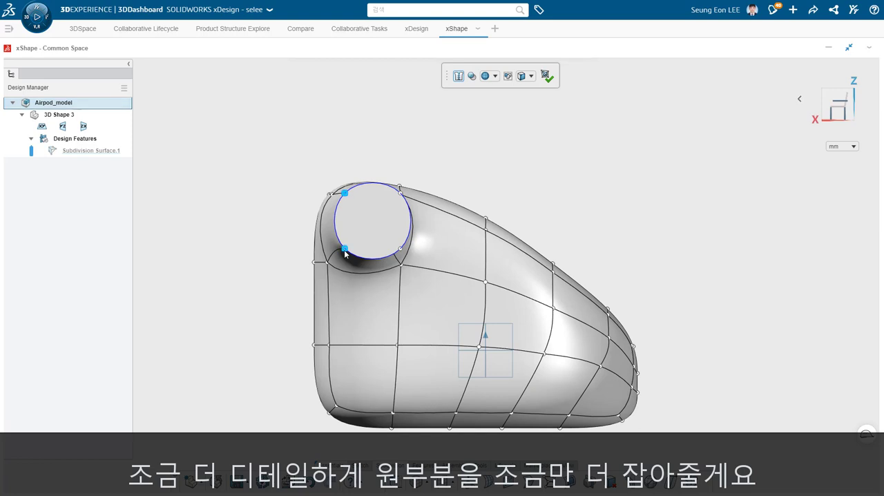
{"action": "left_click", "coordinate": [345, 249], "text": "ctrl"}
{"action": "left_click_drag", "start_coordinate": [336, 215], "coordinate": [321, 214]}
- Move the two lower control points of the stem's end down along Z and slightly towards positive X
{"action": "left_click", "coordinate": [399, 250]}
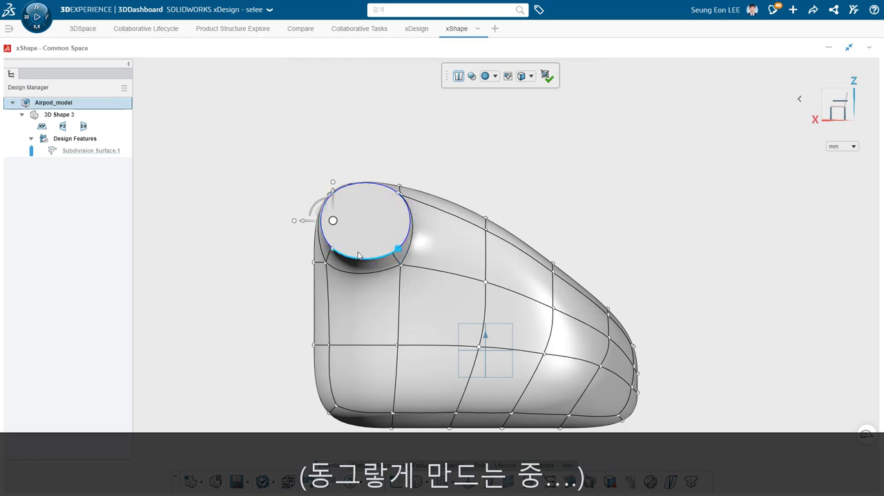
{"action": "left_click", "coordinate": [333, 250], "text": "ctrl"}
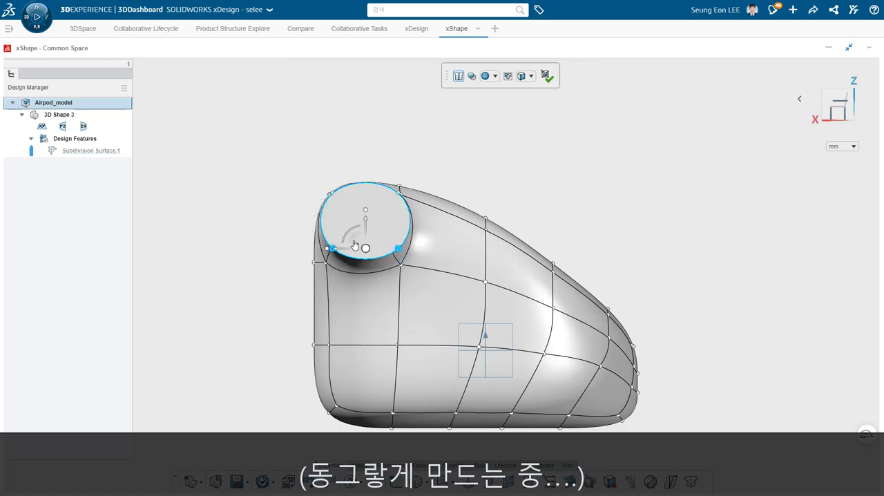
{"action": "left_click_drag", "start_coordinate": [351, 243], "coordinate": [348, 258]}
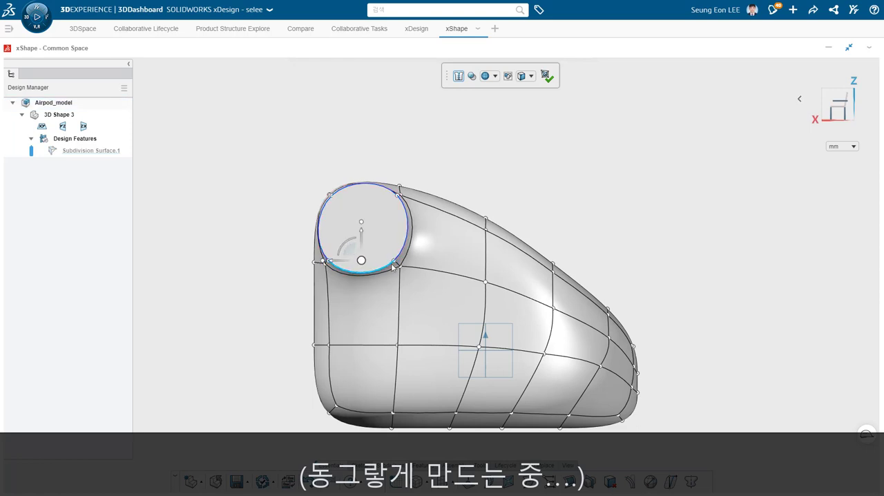
- Nudge the two negative-X control points of the stem's end outward one at a time to round its outline
{"action": "left_click", "coordinate": [394, 260]}
{"action": "left_click_drag", "start_coordinate": [386, 257], "coordinate": [391, 260]}
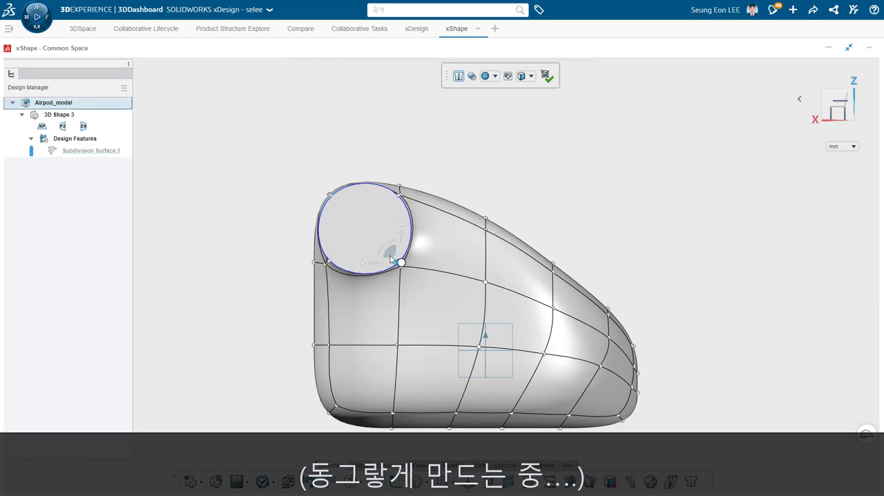
{"action": "left_click", "coordinate": [399, 196]}
{"action": "left_click_drag", "start_coordinate": [388, 192], "coordinate": [392, 191]}
{"action": "left_click", "coordinate": [279, 173]}
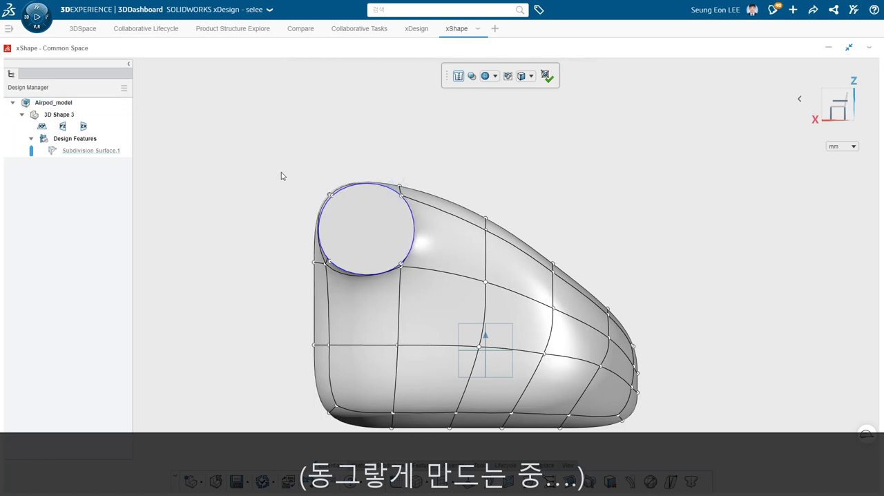
- Scale up all four control points of the stem's end together slightly and shift the circle towards positive X
{"action": "left_click", "coordinate": [332, 196]}
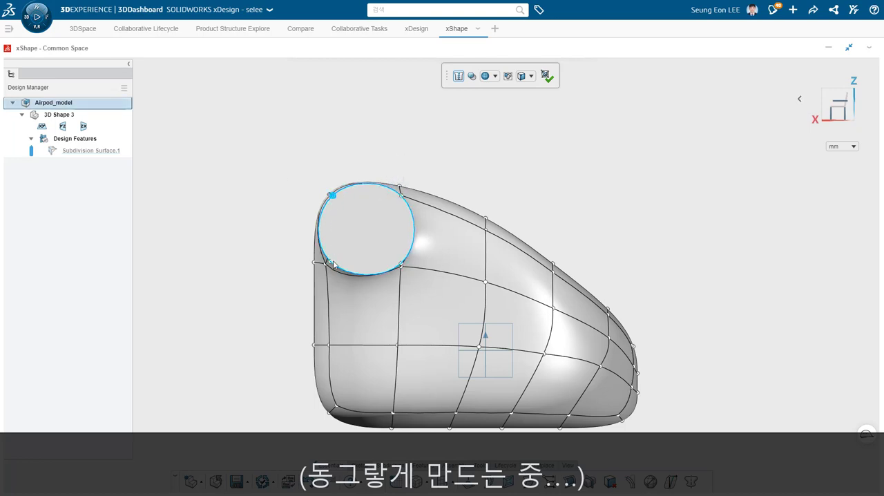
{"action": "left_click", "coordinate": [403, 265], "text": "ctrl"}
{"action": "left_click", "coordinate": [402, 197], "text": "ctrl"}
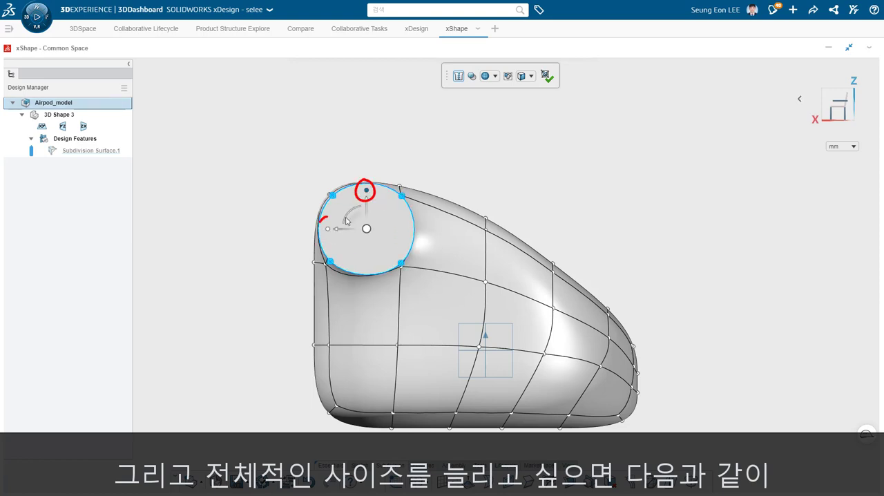
{"action": "mouse_move", "coordinate": [323, 230]}
{"action": "left_mouse_down"}
{"action": "mouse_move", "coordinate": [300, 231]}
{"action": "mouse_move", "coordinate": [336, 237]}
{"action": "mouse_move", "coordinate": [329, 239]}
{"action": "left_mouse_up"}
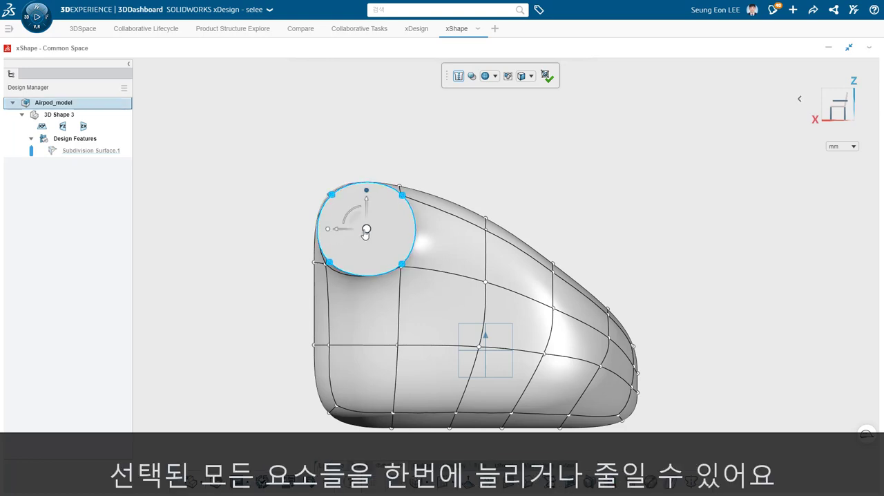
{"action": "left_click_drag", "start_coordinate": [367, 230], "coordinate": [365, 234]}
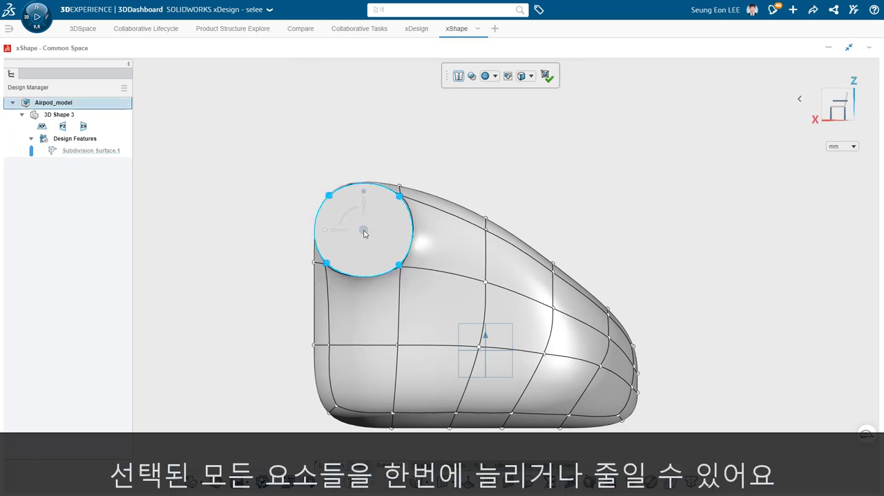
{"action": "middle_click_drag", "start_coordinate": [364, 229], "coordinate": [625, 281]}
- In the YZ view, raise all the stem's control points and the adjoining upper middle points of the head along Z
{"action": "left_click", "coordinate": [844, 110]}
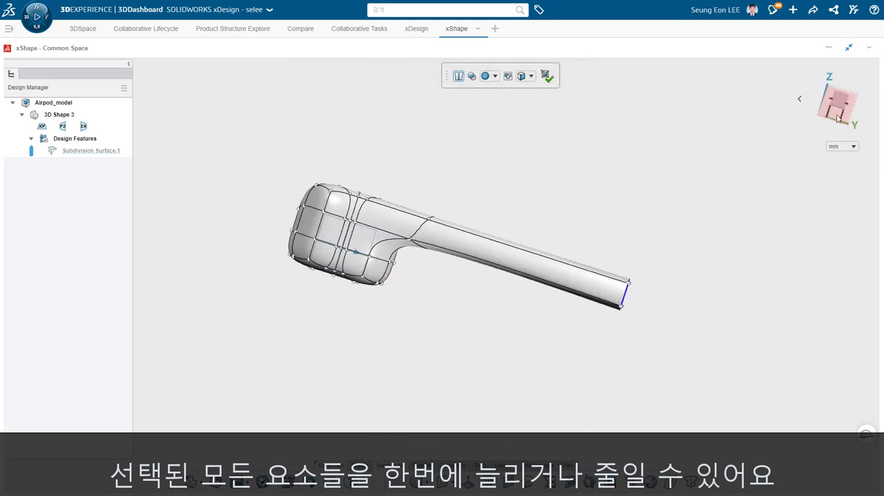
{"action": "left_click_drag", "start_coordinate": [677, 282], "coordinate": [399, 163]}
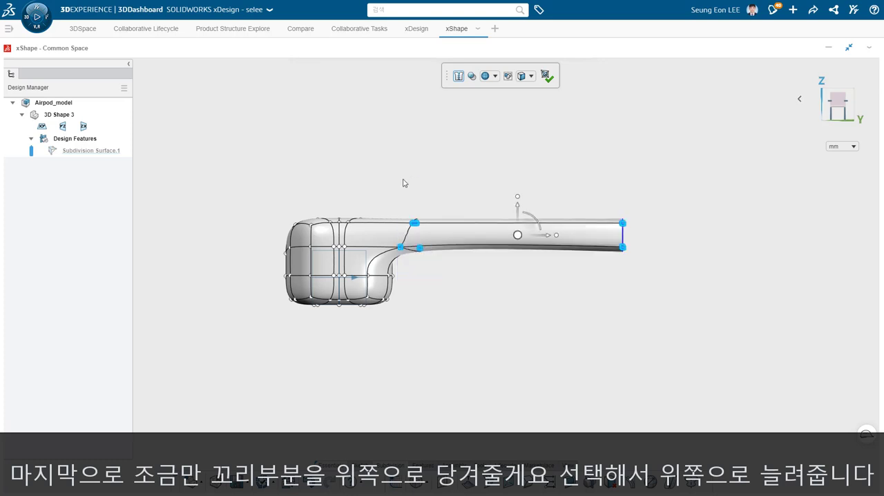
{"action": "left_click_drag", "start_coordinate": [312, 197], "coordinate": [378, 236], "text": "ctrl"}
{"action": "left_click_drag", "start_coordinate": [452, 221], "coordinate": [454, 191]}
{"action": "left_click", "coordinate": [311, 177]}
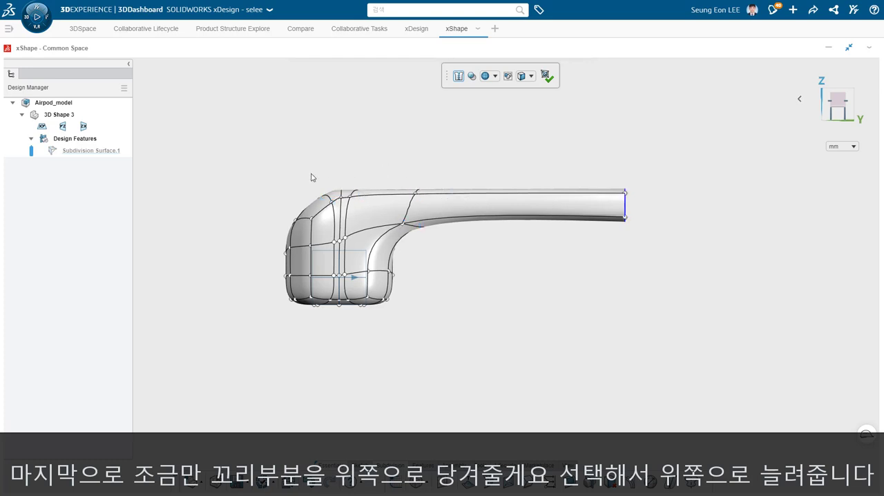
{"action": "scroll", "coordinate": [350, 192], "scroll_direction": "up", "scroll_amount": 5}
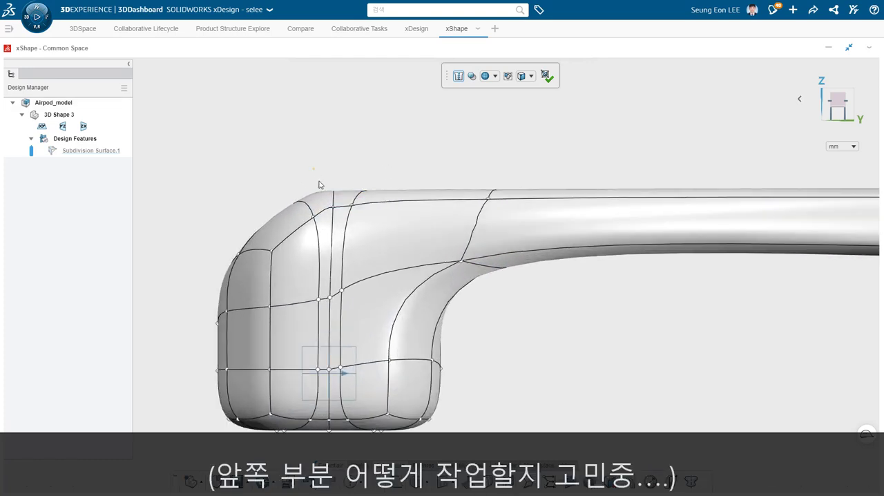
{"action": "left_click", "coordinate": [323, 205]}
{"action": "left_click", "coordinate": [334, 202]}
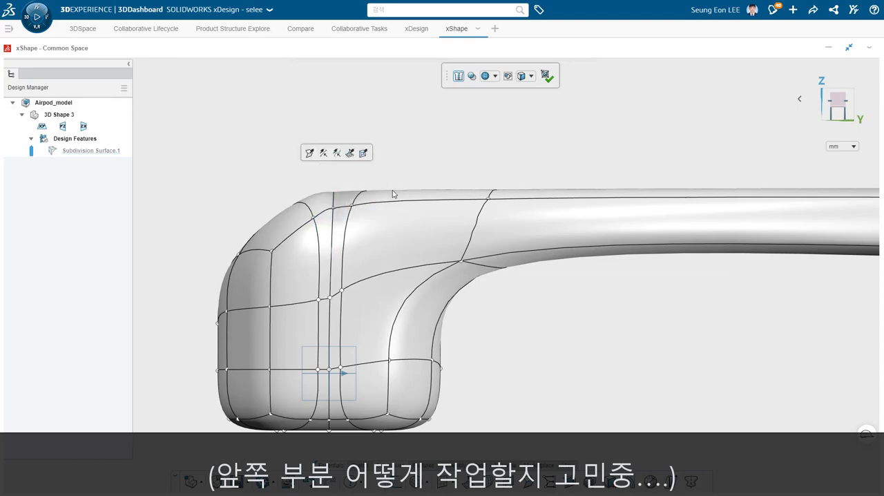
- Pull the faces on the head's sloping upper corner slightly down and inward, opposite the stem
{"action": "scroll", "coordinate": [392, 193], "scroll_direction": "up", "scroll_amount": 1}
{"action": "middle_click_drag", "start_coordinate": [352, 237], "coordinate": [435, 357]}
{"action": "scroll", "coordinate": [511, 390], "scroll_direction": "down", "scroll_amount": 5}
{"action": "scroll", "coordinate": [421, 233], "scroll_direction": "up", "scroll_amount": 5}
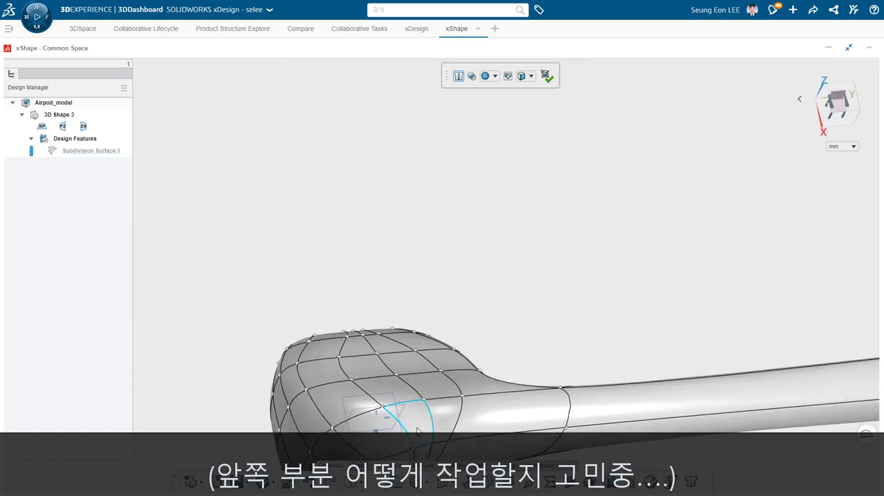
{"action": "left_click", "coordinate": [417, 430]}
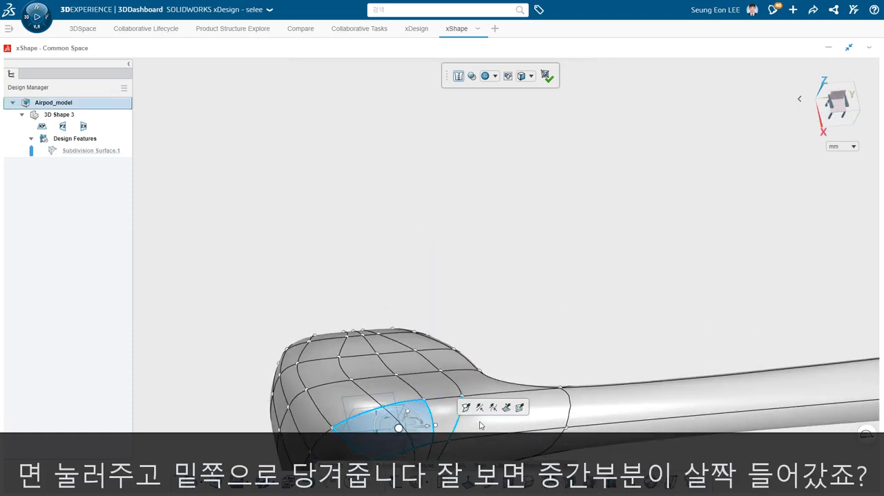
{"action": "middle_click_drag", "start_coordinate": [469, 308], "coordinate": [373, 225]}
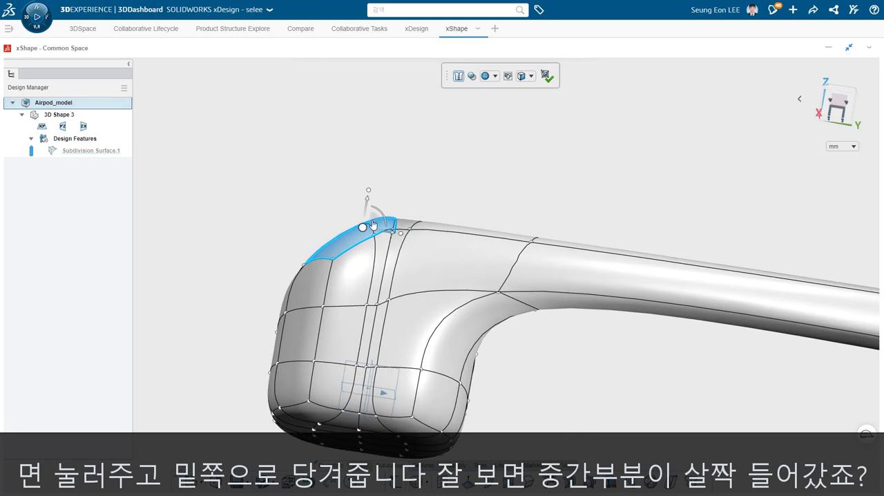
{"action": "left_click_drag", "start_coordinate": [373, 225], "coordinate": [365, 232]}
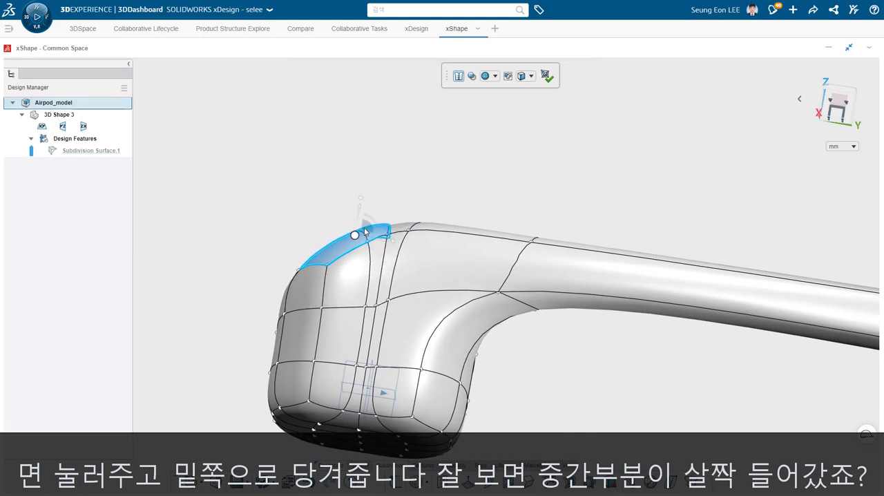
{"action": "left_click", "coordinate": [513, 170]}
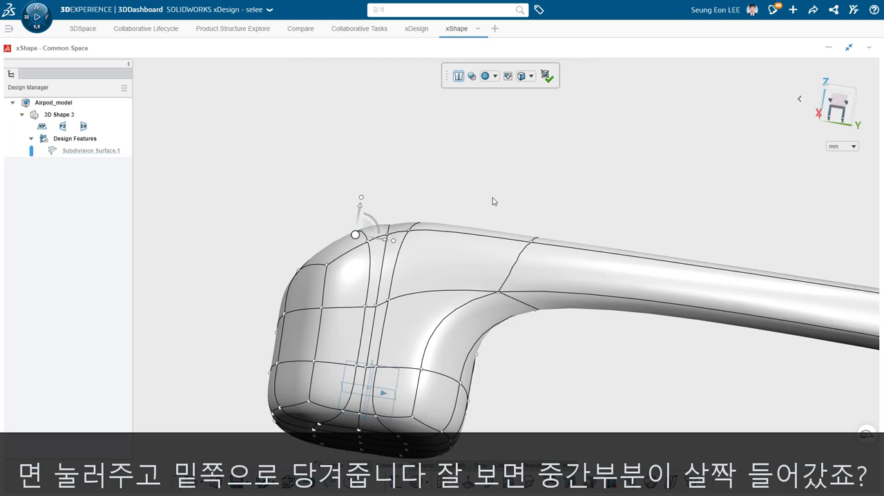
- Raise the short cross edge on the head's upper corner slightly along Z to fill the dip
{"action": "scroll", "coordinate": [405, 229], "scroll_direction": "up", "scroll_amount": 3}
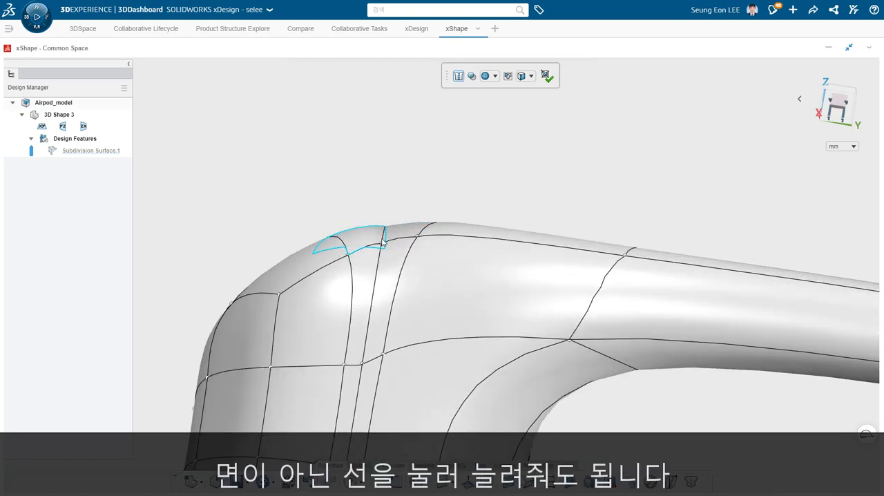
{"action": "left_click", "coordinate": [384, 239]}
{"action": "left_click_drag", "start_coordinate": [391, 193], "coordinate": [391, 204]}
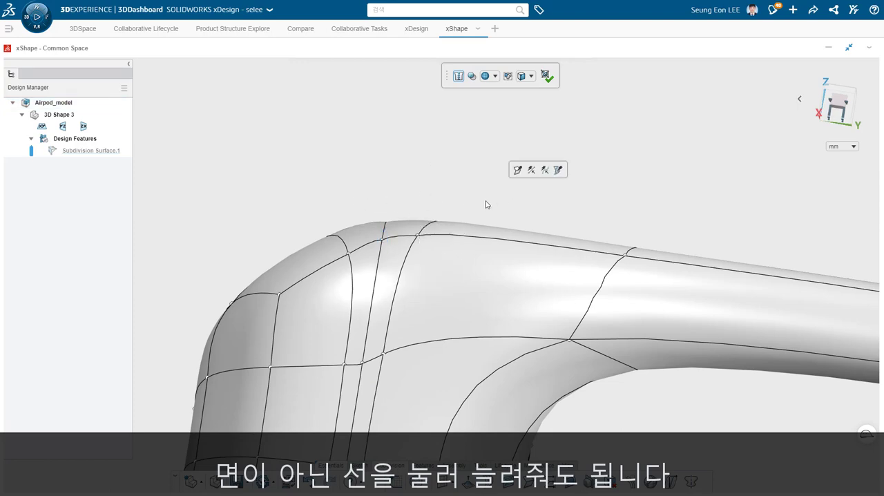
- Examine the overall AirPod shape from several sides, including the head, the stem transition and the stem's flat end
{"action": "scroll", "coordinate": [486, 205], "scroll_direction": "down", "scroll_amount": 5}
{"action": "middle_click_drag", "start_coordinate": [499, 243], "coordinate": [636, 368]}
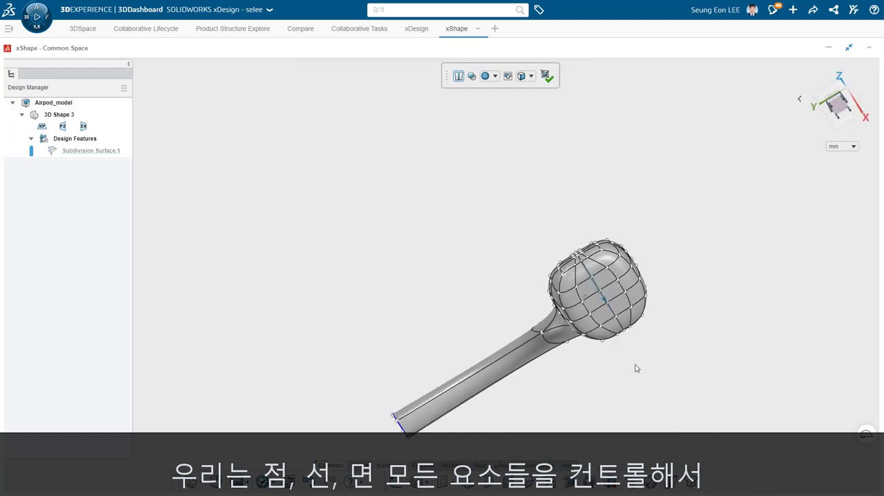
{"action": "scroll", "coordinate": [636, 368], "scroll_direction": "down", "scroll_amount": 2}
{"action": "scroll", "coordinate": [462, 170], "scroll_direction": "up", "scroll_amount": 2}
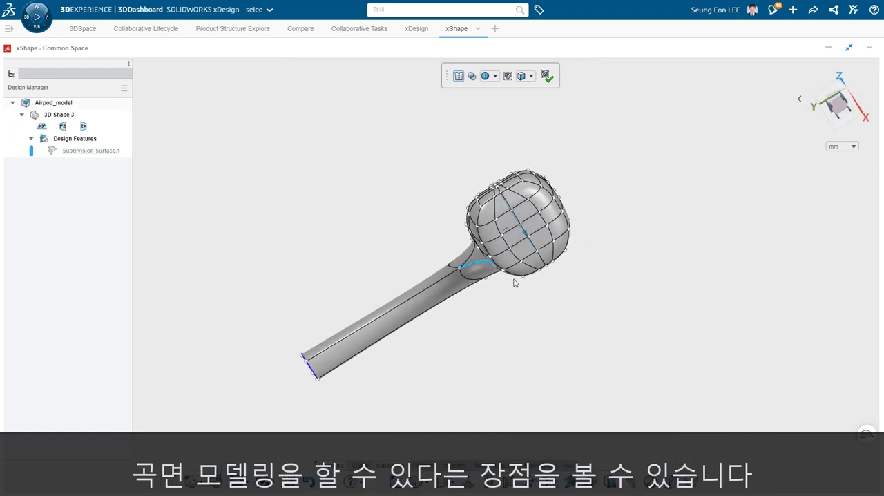
{"action": "middle_click_drag", "start_coordinate": [513, 283], "coordinate": [563, 297]}
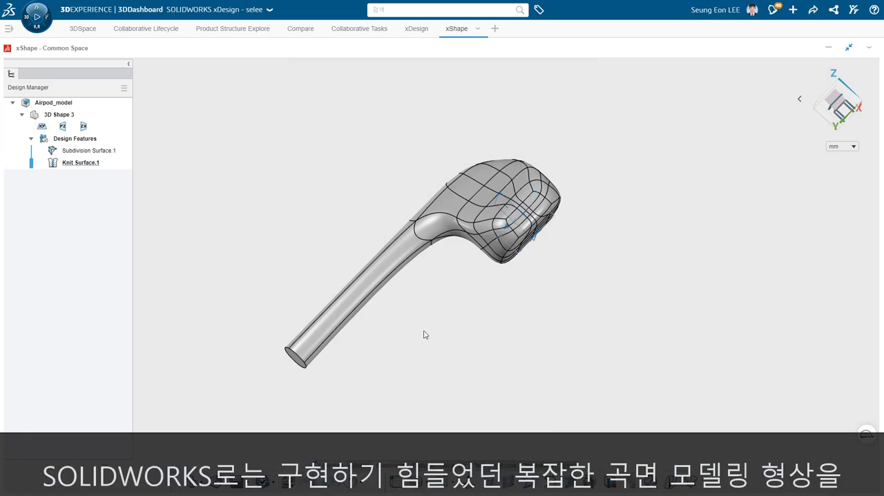
{"action": "middle_click_drag", "start_coordinate": [424, 335], "coordinate": [401, 362]}
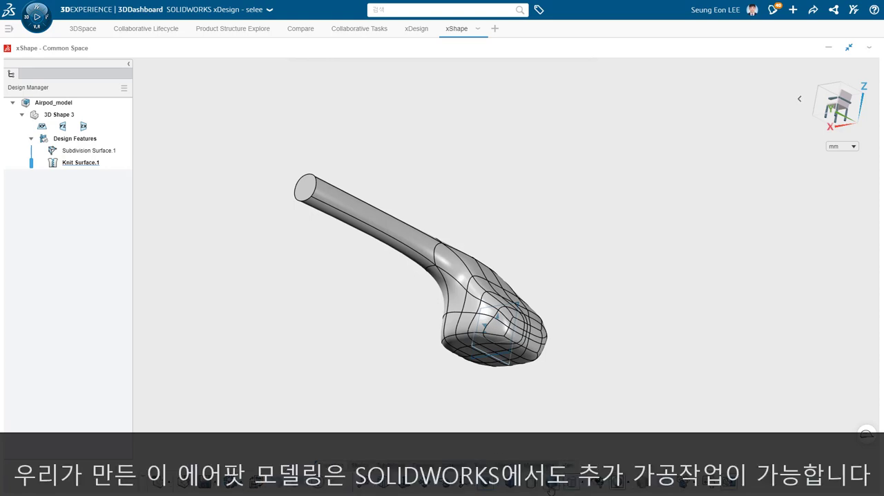
- Switch the view to perspective and set the display style to Shading with Edges without Smooth Edges to show the smooth AirPod body
{"action": "left_click", "coordinate": [497, 487]}
{"action": "left_click", "coordinate": [499, 486]}
{"action": "left_click", "coordinate": [510, 487]}
{"action": "left_click", "coordinate": [512, 486]}
{"action": "left_click", "coordinate": [513, 487]}
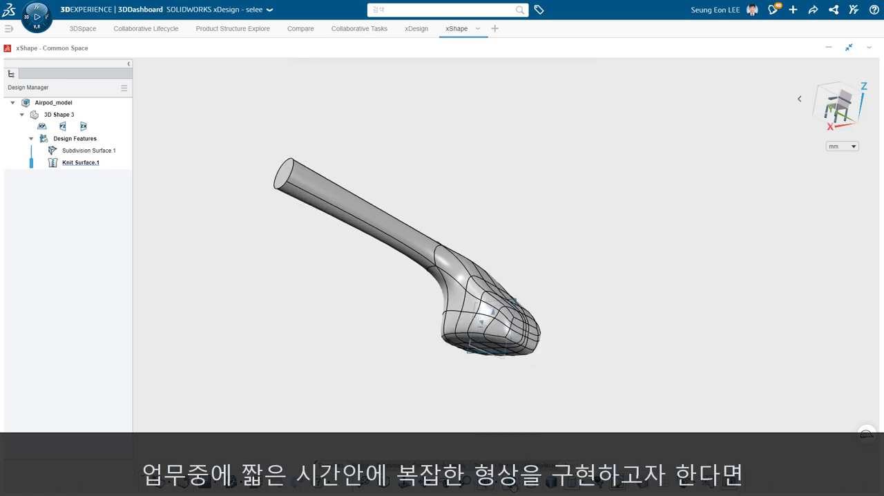
{"action": "left_click", "coordinate": [532, 489]}
{"action": "left_click", "coordinate": [534, 489]}
{"action": "left_click", "coordinate": [577, 488]}
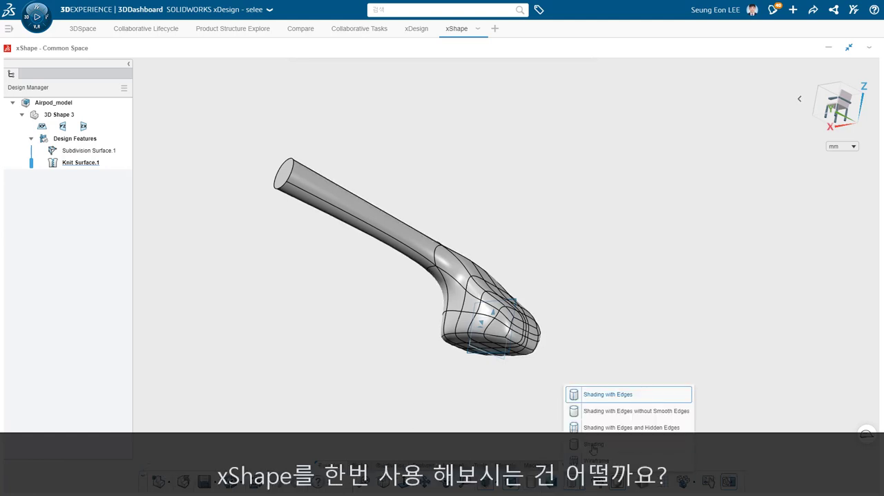
{"action": "left_click", "coordinate": [603, 410]}
{"action": "mouse_move", "coordinate": [568, 375]}
{"action": "middle_mouse_down"}
{"action": "mouse_move", "coordinate": [547, 418]}
{"action": "mouse_move", "coordinate": [517, 369]}
{"action": "mouse_move", "coordinate": [418, 381]}
{"action": "mouse_move", "coordinate": [327, 373]}
{"action": "mouse_move", "coordinate": [449, 379]}
{"action": "mouse_move", "coordinate": [509, 410]}
{"action": "mouse_move", "coordinate": [516, 393]}
{"action": "mouse_move", "coordinate": [568, 391]}
{"action": "mouse_move", "coordinate": [567, 375]}
{"action": "mouse_move", "coordinate": [491, 371]}
{"action": "mouse_move", "coordinate": [456, 419]}
{"action": "mouse_move", "coordinate": [429, 408]}
{"action": "middle_mouse_up"}
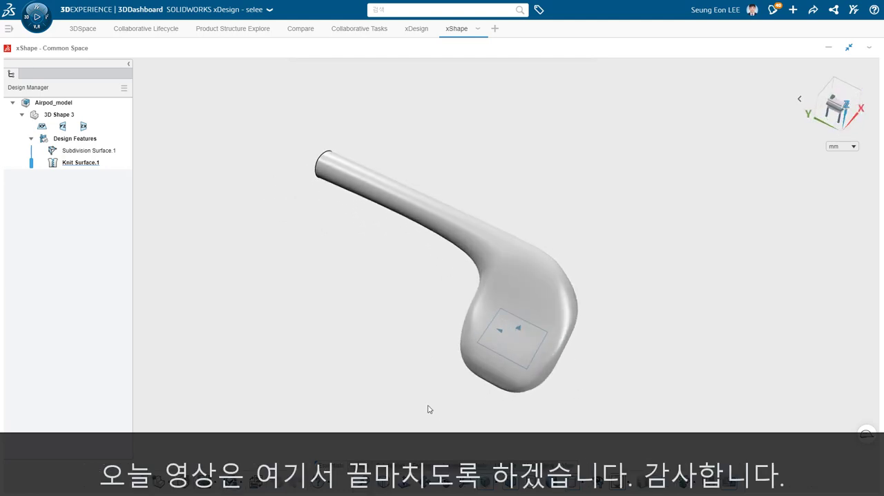